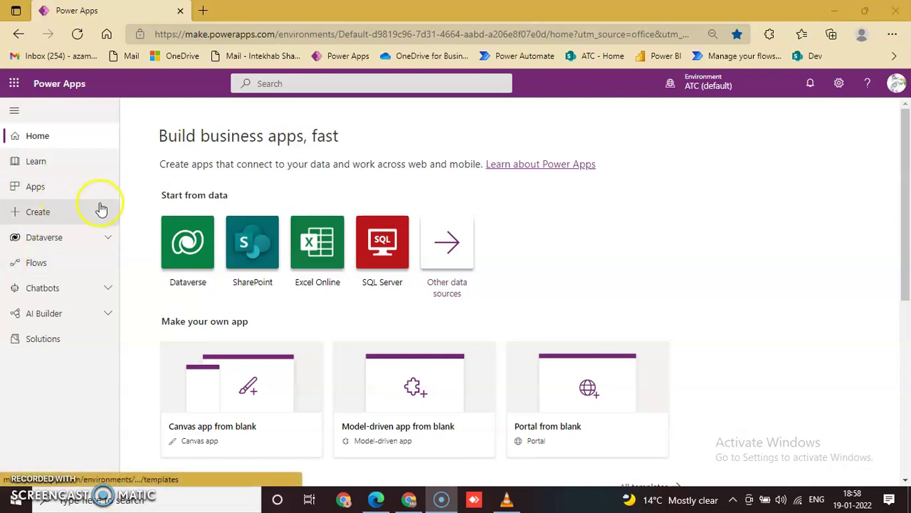
Select First_Portal in the Apps list and open it in the portal studio for editing
left_click(43, 191)
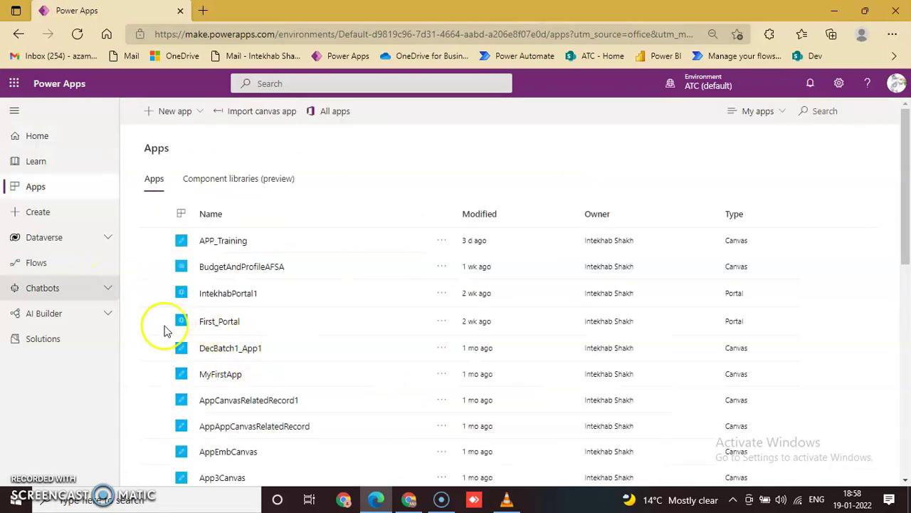
left_click(153, 322)
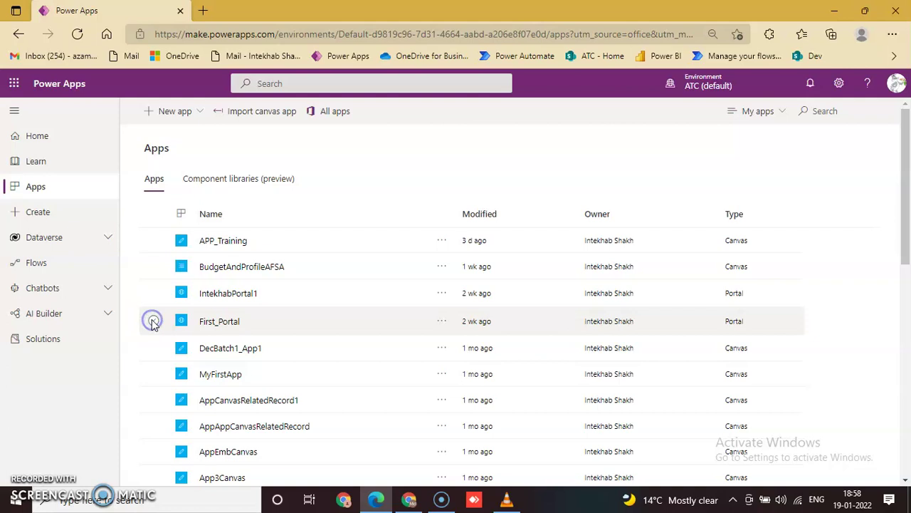
left_click(222, 331)
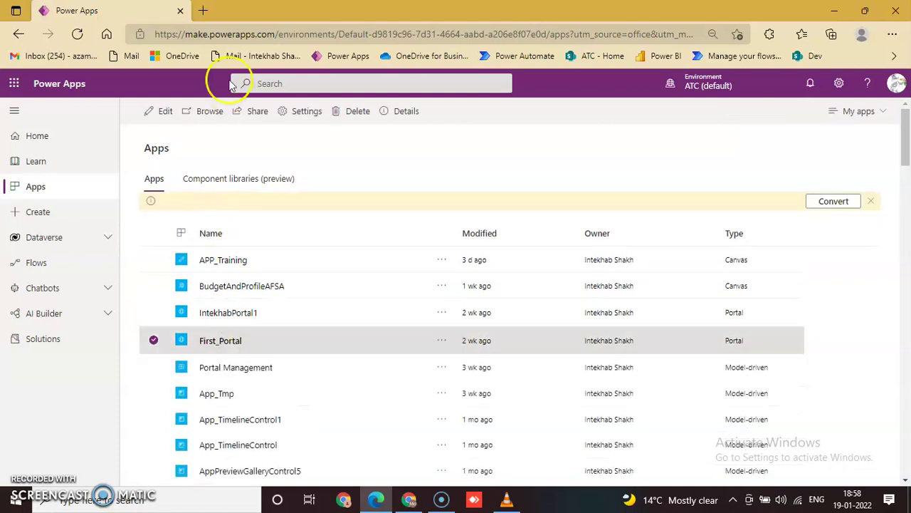
left_click(164, 112)
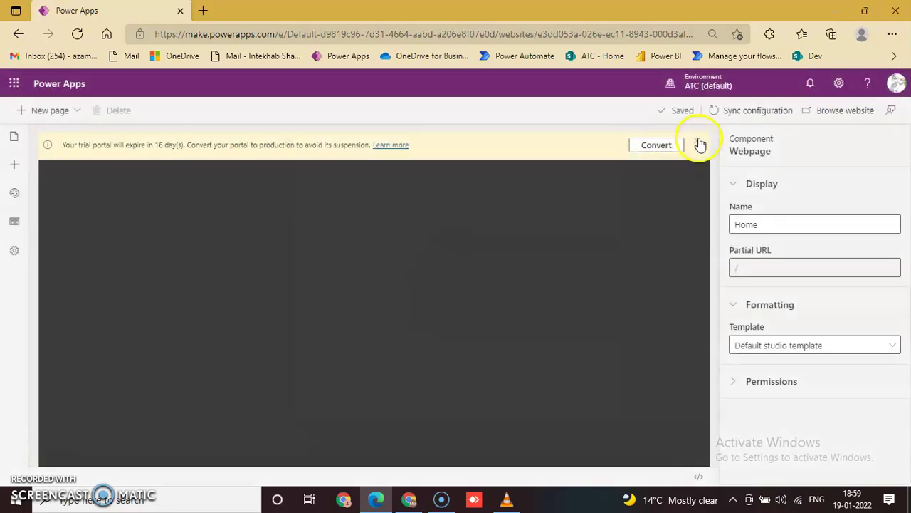
Dismiss the yellow trial expiry banner and bring up the portal's theme options
left_click(698, 142)
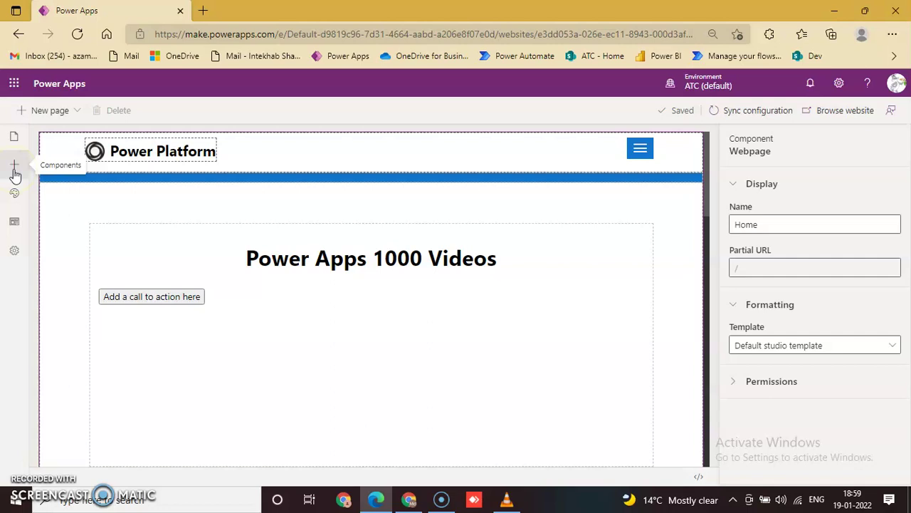
left_click(14, 193)
Customize the Red preset theme to create an editable copy, Red copy (1)
left_click(149, 231)
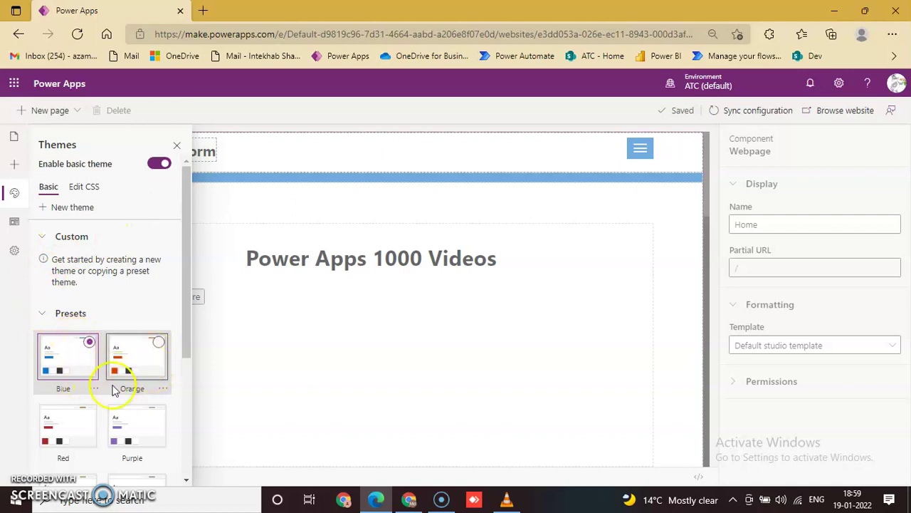
left_click_drag(187, 324, 181, 370)
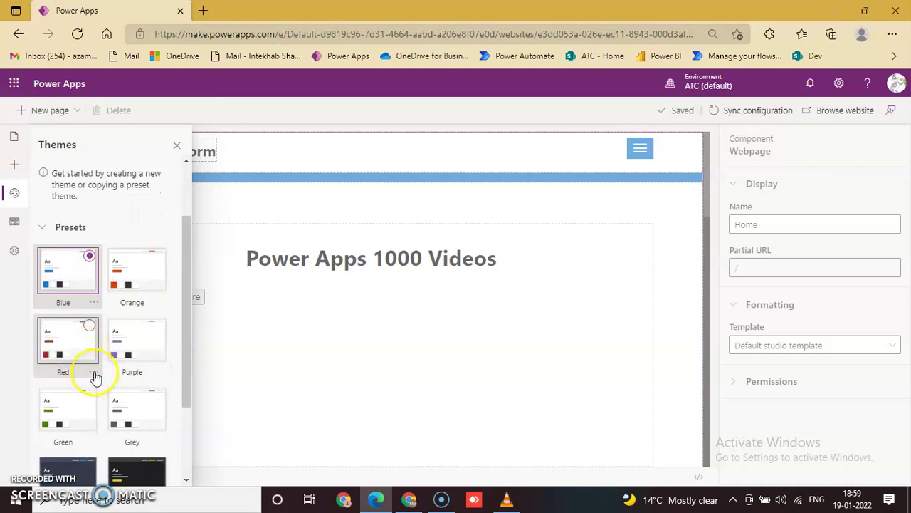
left_click(94, 372)
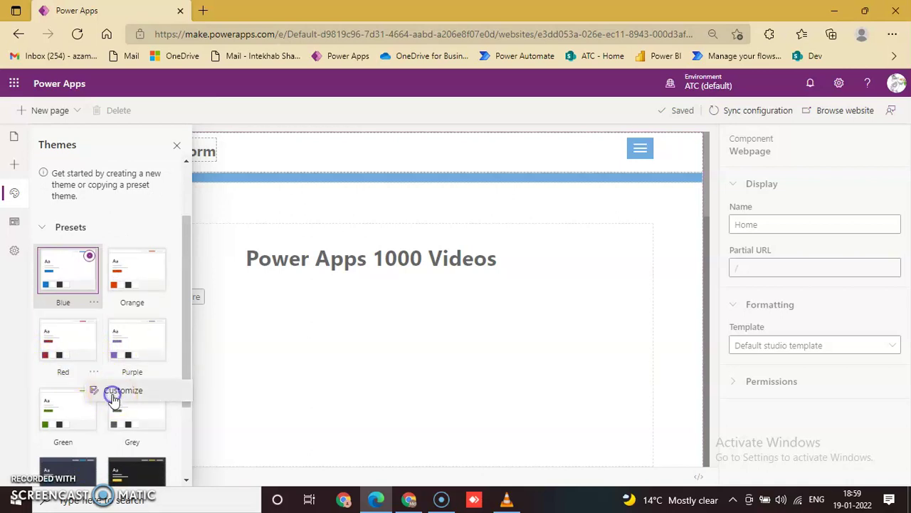
left_click(114, 393)
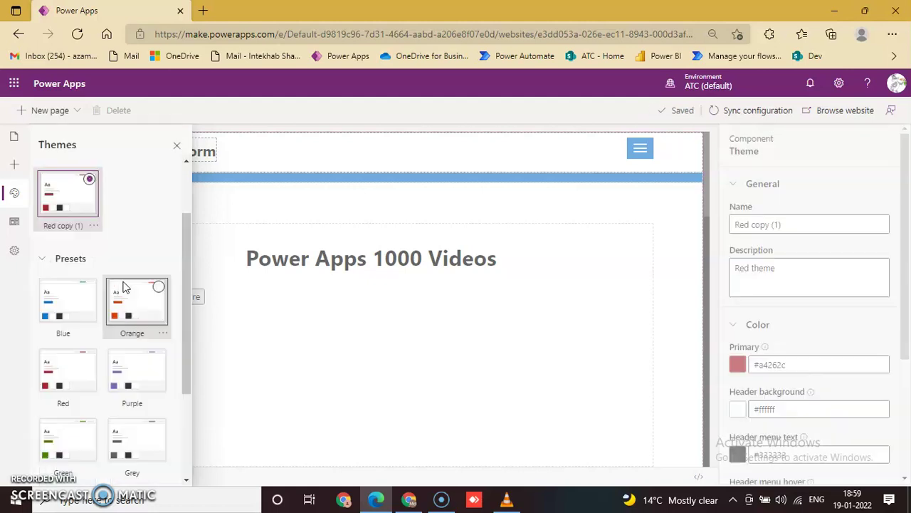
Apply Red copy (1) and rename the theme to 'Attractive'
left_click(66, 195)
left_click(83, 192)
left_click(325, 278)
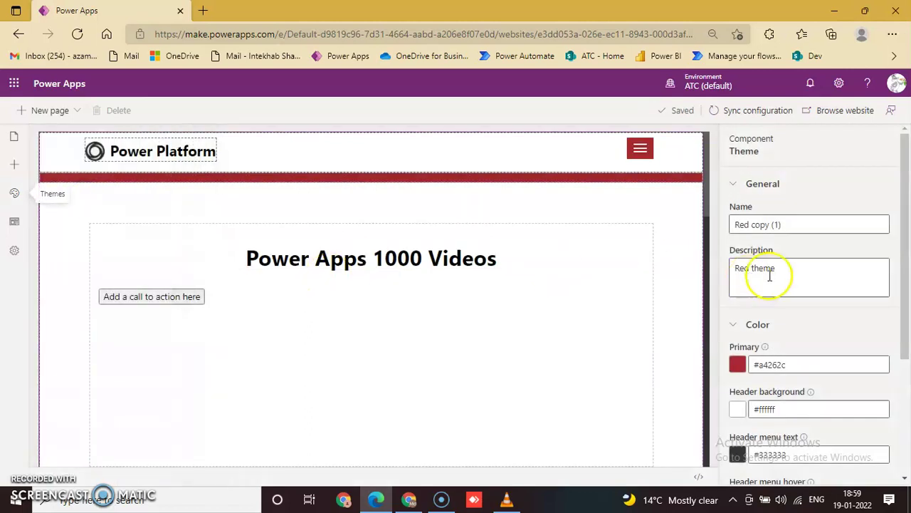
left_click(798, 220)
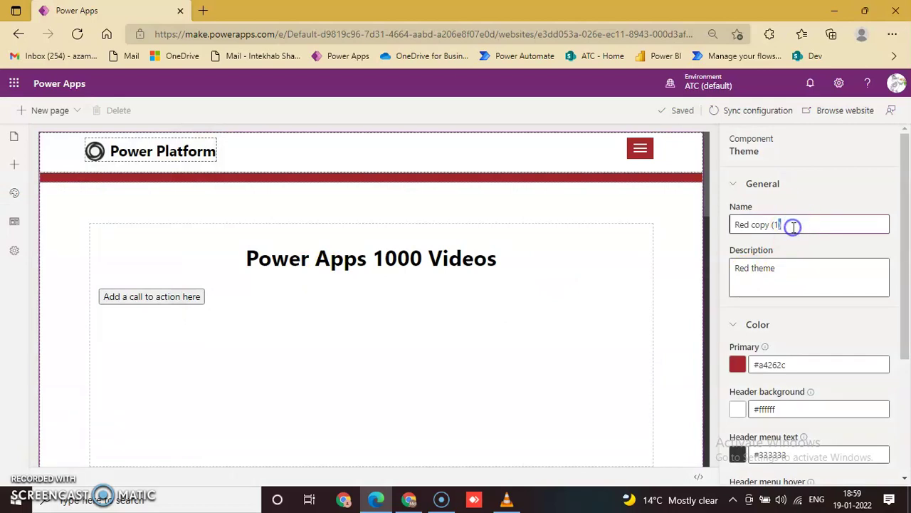
key("ctrl+a")
key("BackSpace")
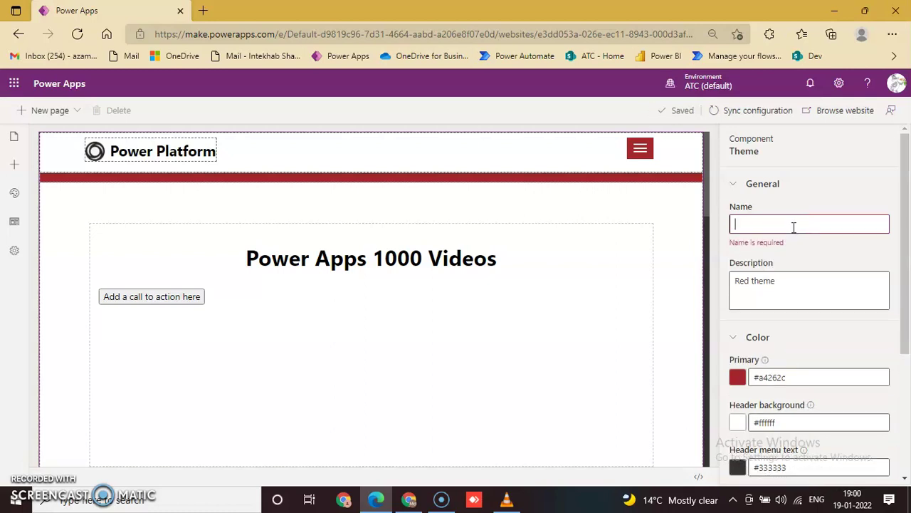
type("A")
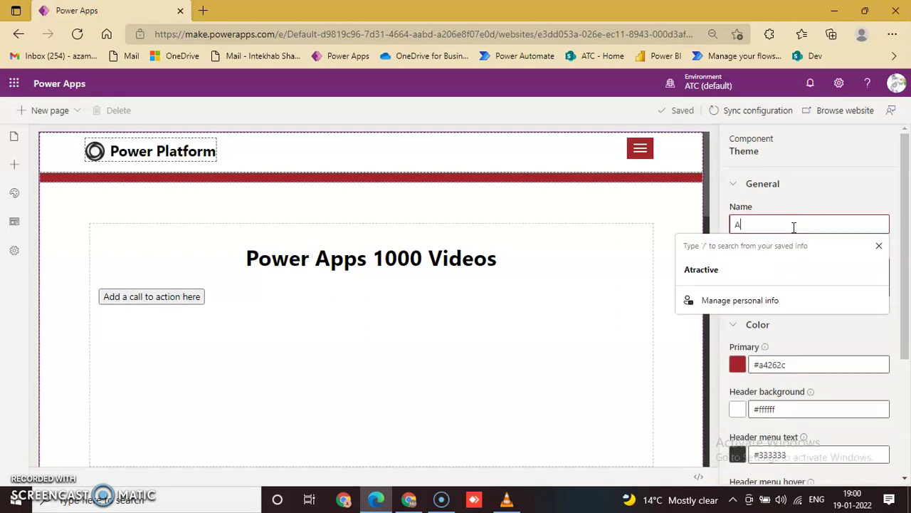
type("tt")
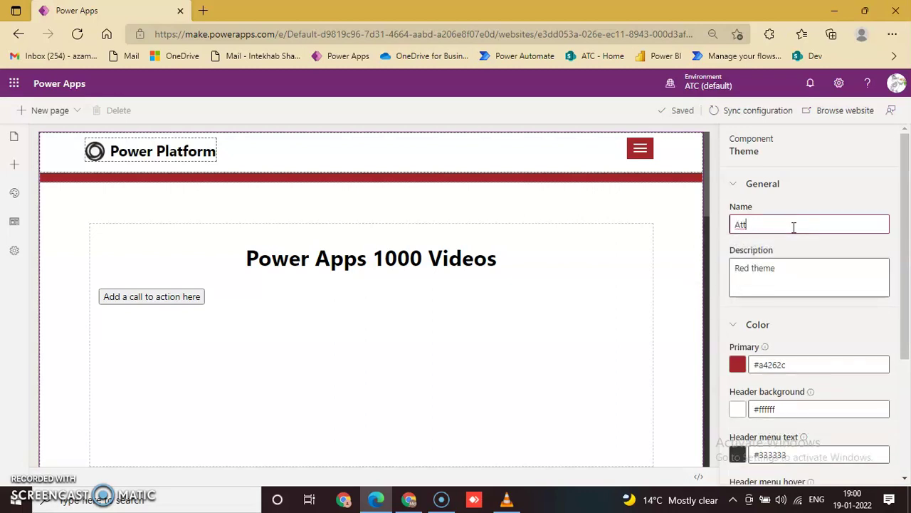
type("ractive")
Change the theme description to 'This is attractive theme'
left_click(791, 274)
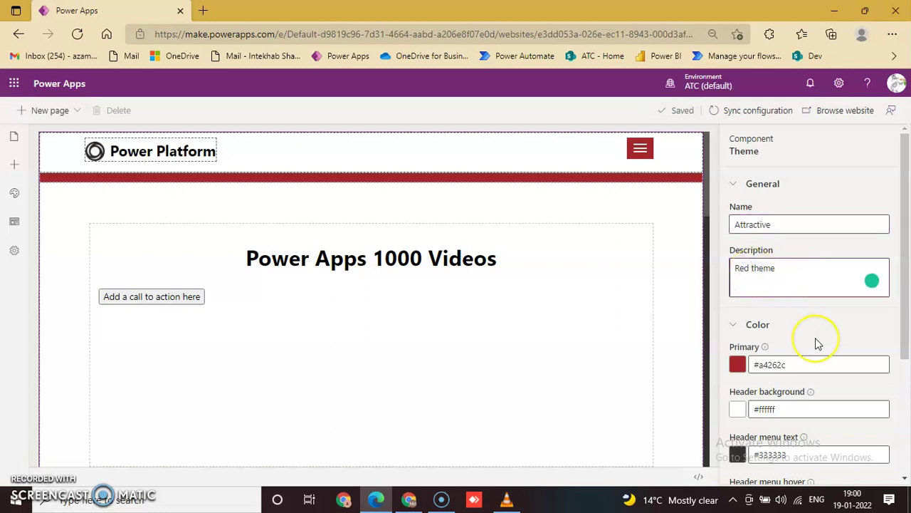
key("BackSpace")
key("BackSpace")
key("BackSpace")
key("BackSpace")
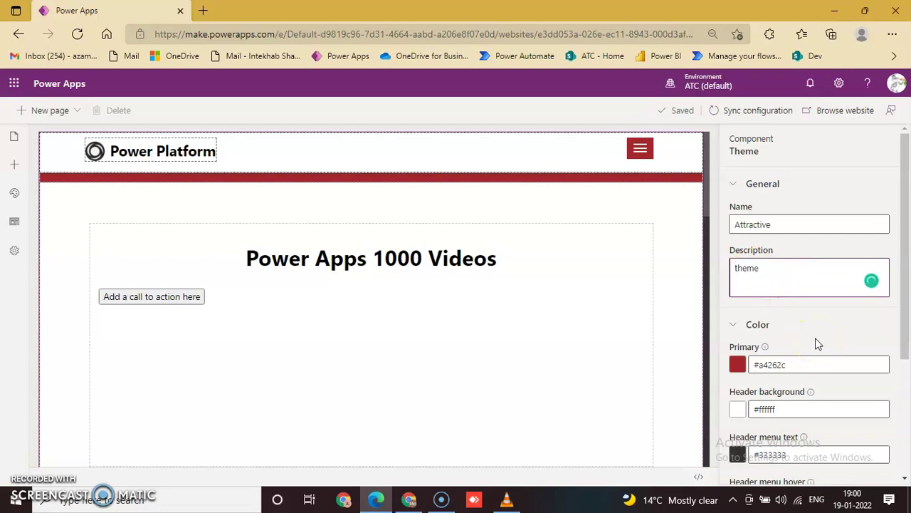
type("This ")
type("is ")
type("att")
type("ractiv")
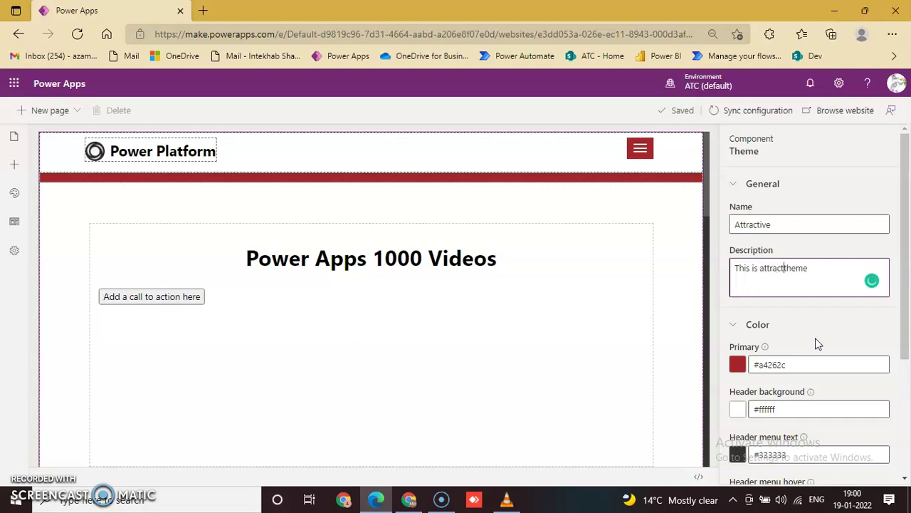
type("e")
Change the theme's primary colour from #a4262c to pink-purple #cd5fe3
left_click(738, 367)
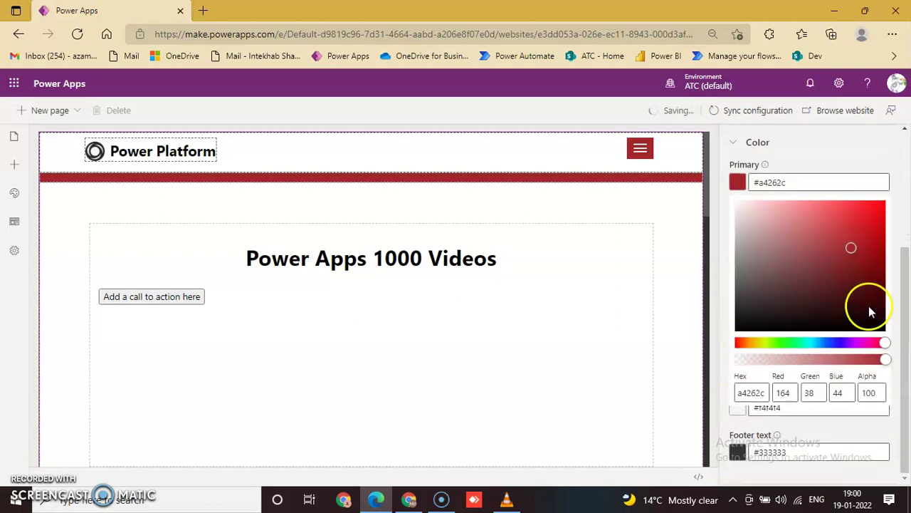
left_click_drag(876, 339, 857, 342)
mouse_move(851, 247)
left_mouse_down()
mouse_move(846, 214)
mouse_move(854, 242)
mouse_move(835, 242)
mouse_move(837, 214)
mouse_move(848, 215)
mouse_move(825, 218)
left_mouse_up()
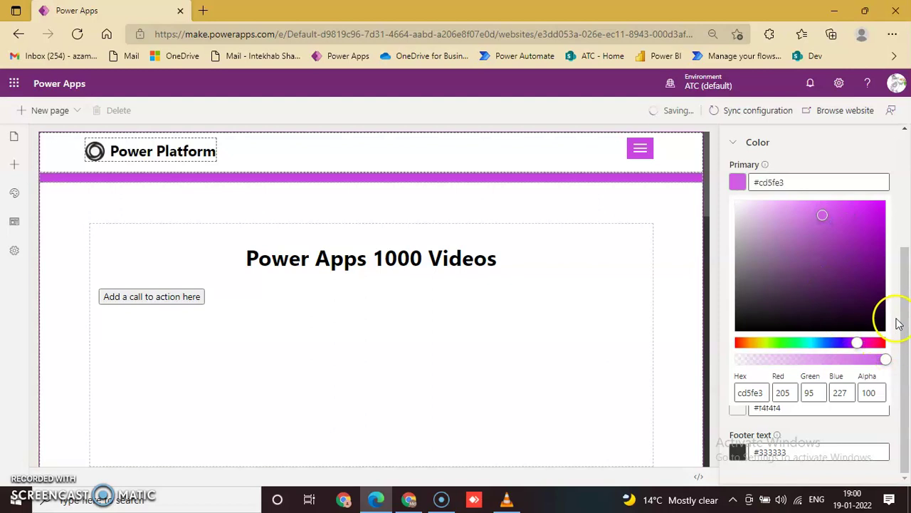
left_click(736, 183)
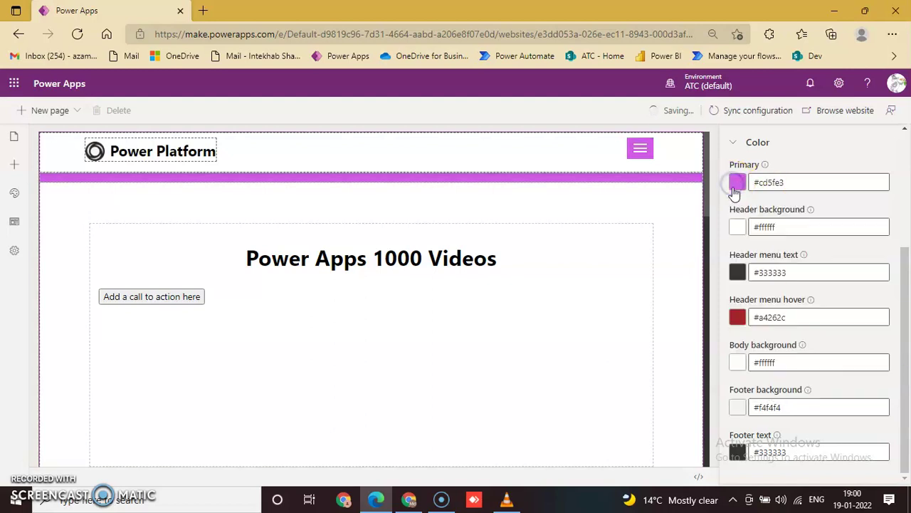
left_click(738, 229)
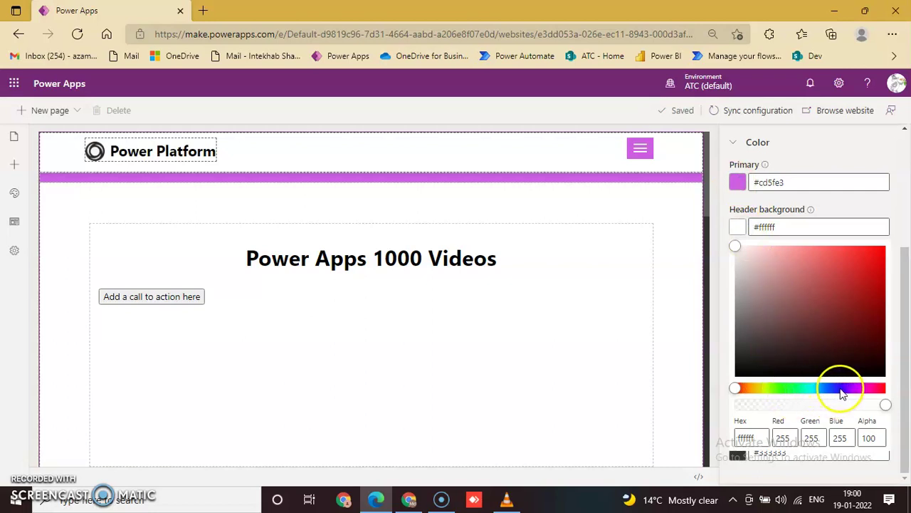
Set the header background to pale yellow #fbfca7
left_click(761, 390)
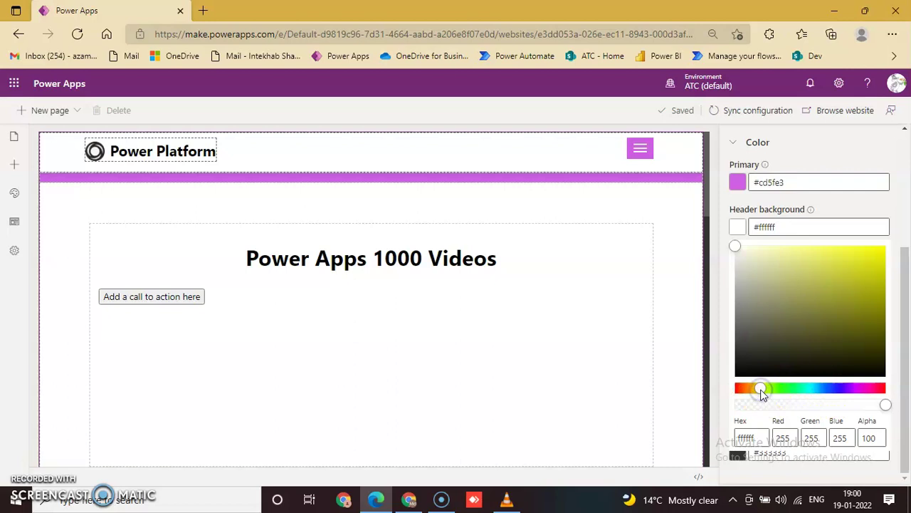
left_click_drag(736, 247, 807, 267)
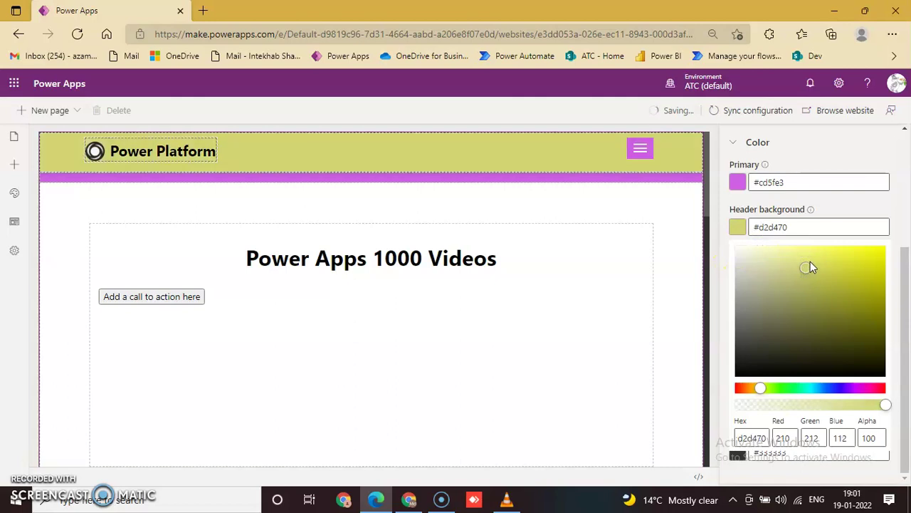
left_click(811, 262)
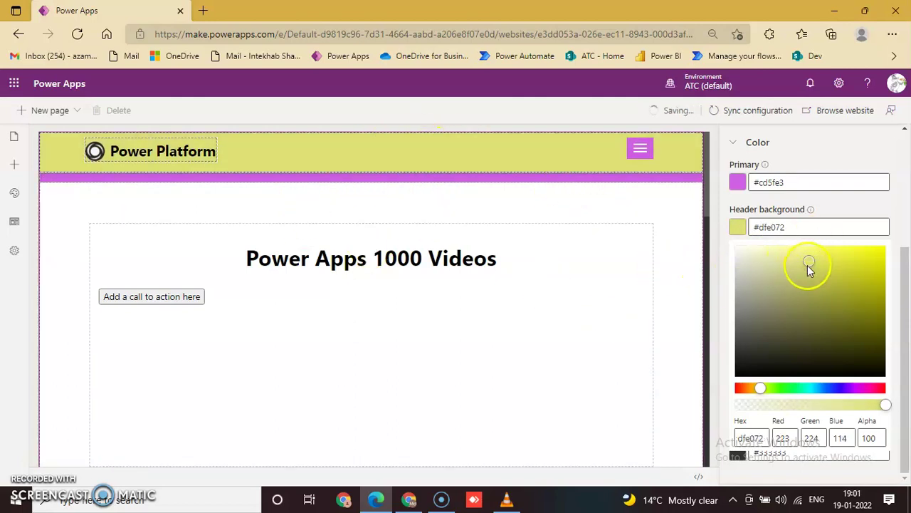
left_click_drag(809, 269, 806, 254)
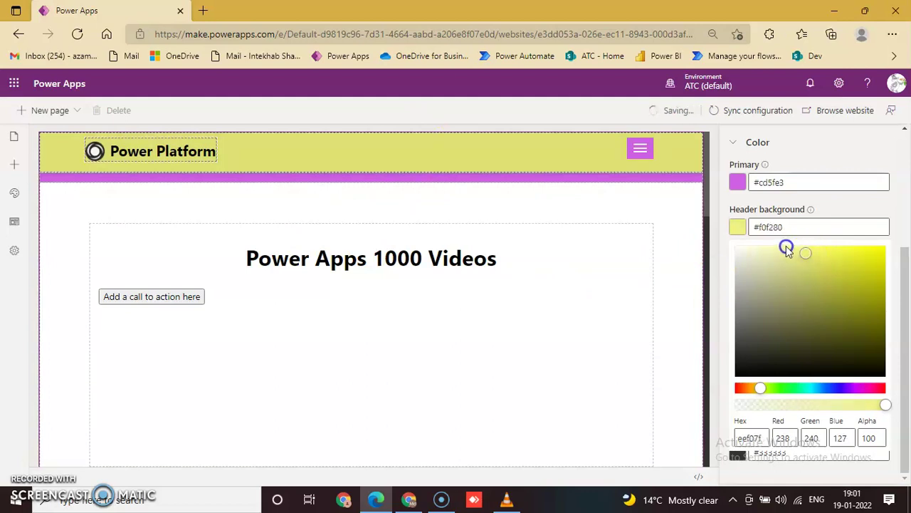
left_click(788, 248)
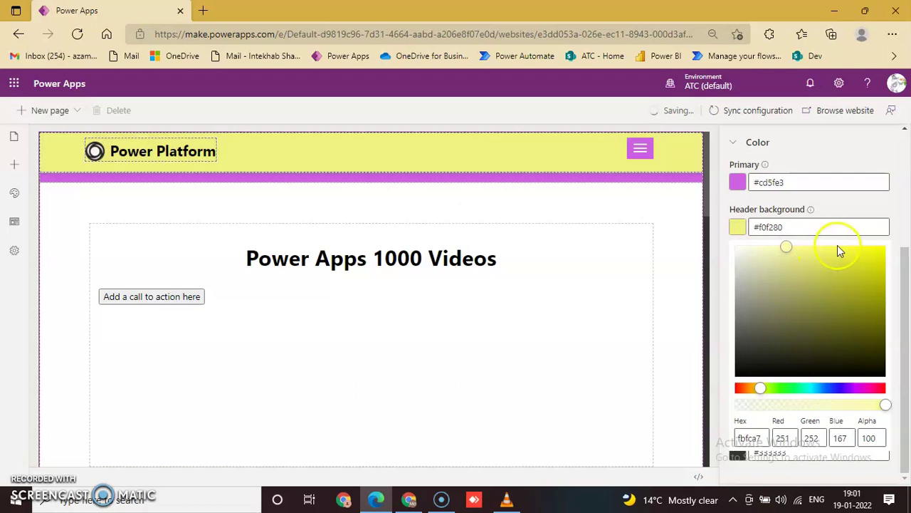
left_click(742, 235)
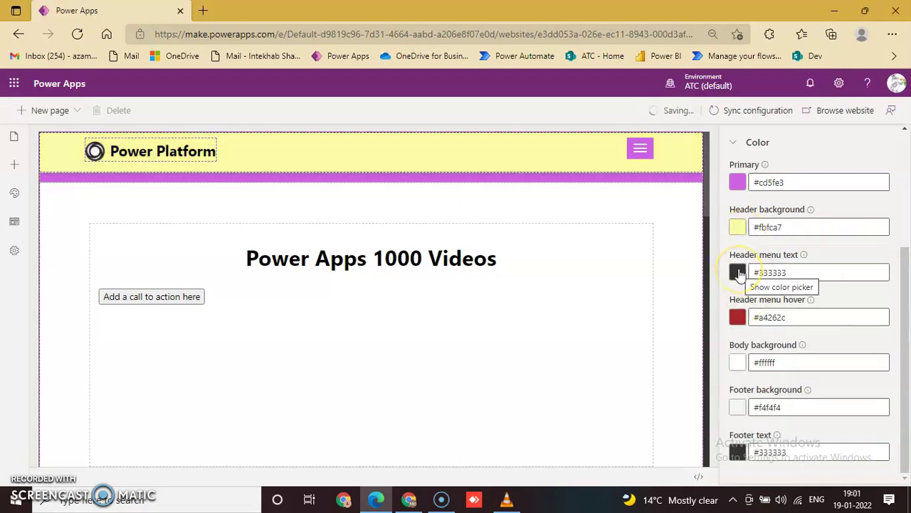
Recolour the header menu text from dark grey to dark blue #194c70
left_click(738, 272)
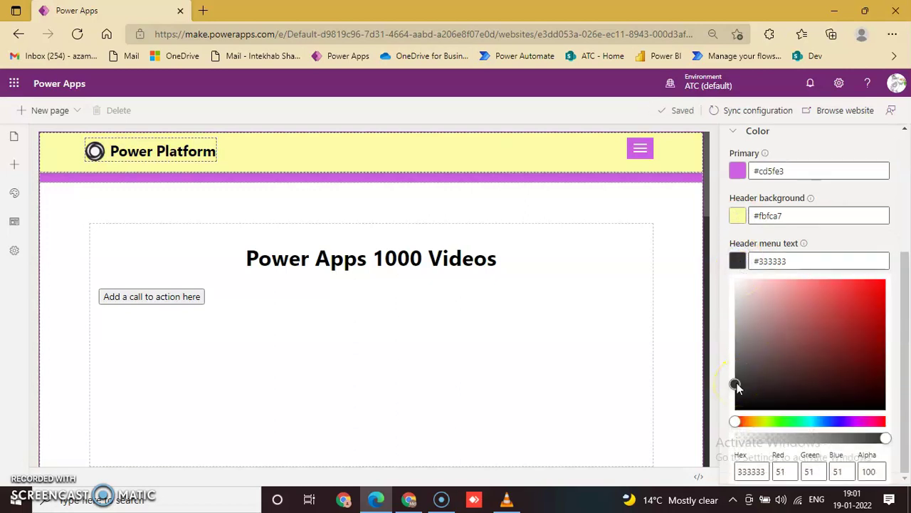
left_click_drag(736, 385, 819, 348)
left_click(753, 447)
left_click_drag(737, 421, 829, 420)
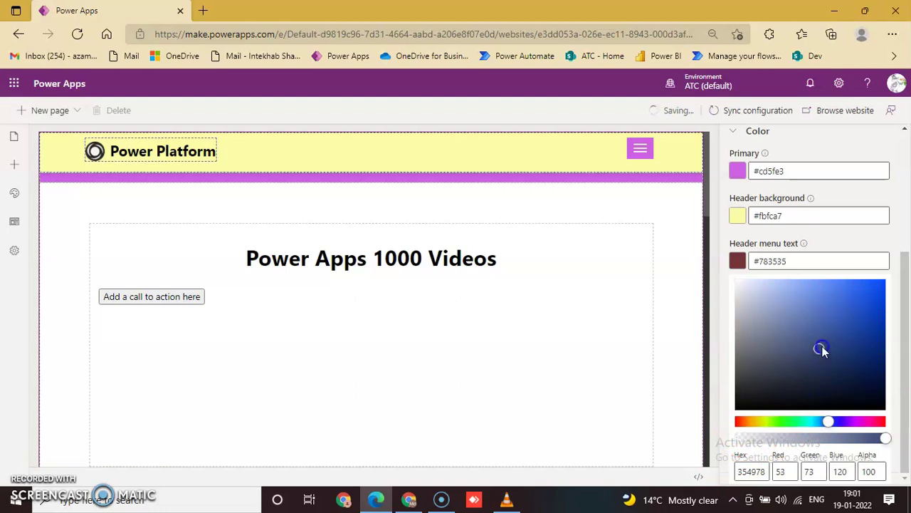
left_click(859, 352)
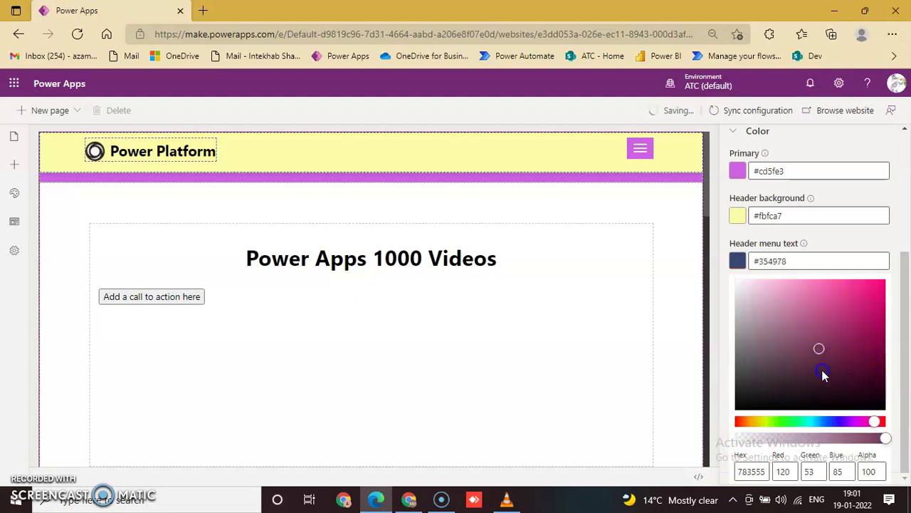
left_click(820, 349)
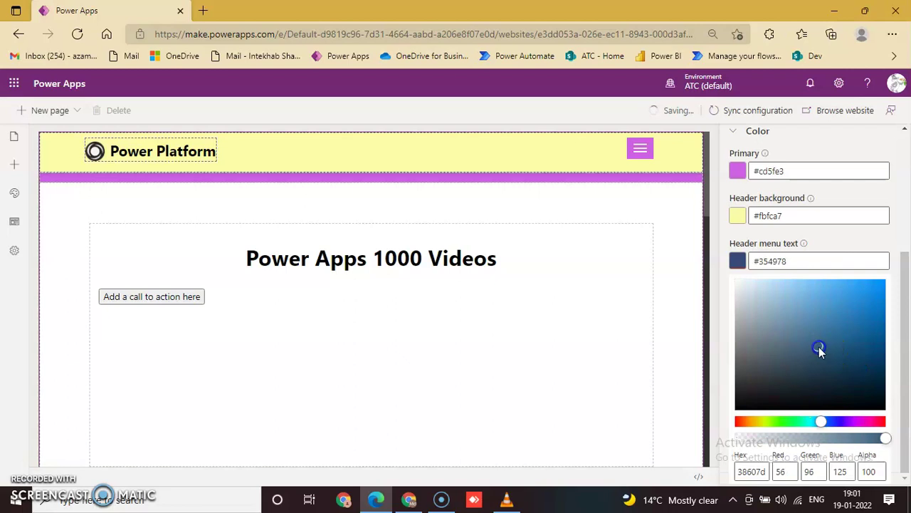
left_click(853, 353)
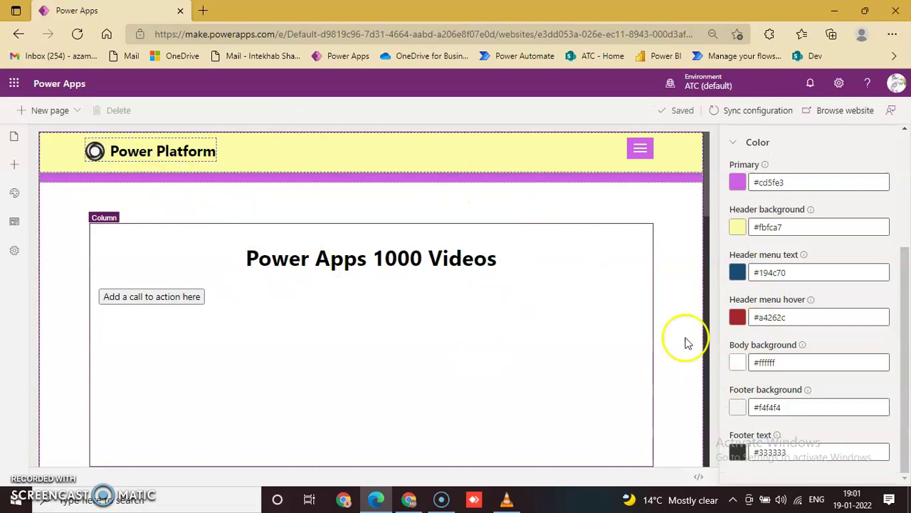
Change the header menu hover colour from red to light purple #a157eb
left_click(738, 320)
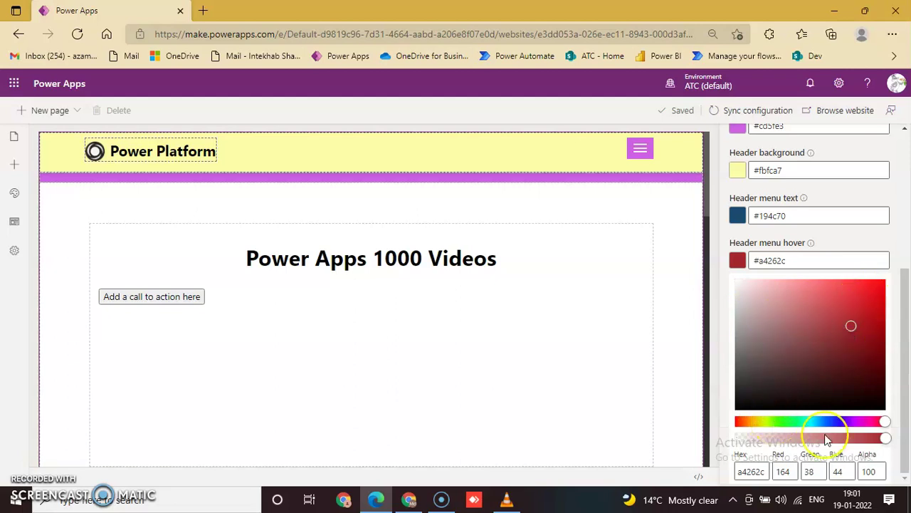
left_click(850, 423)
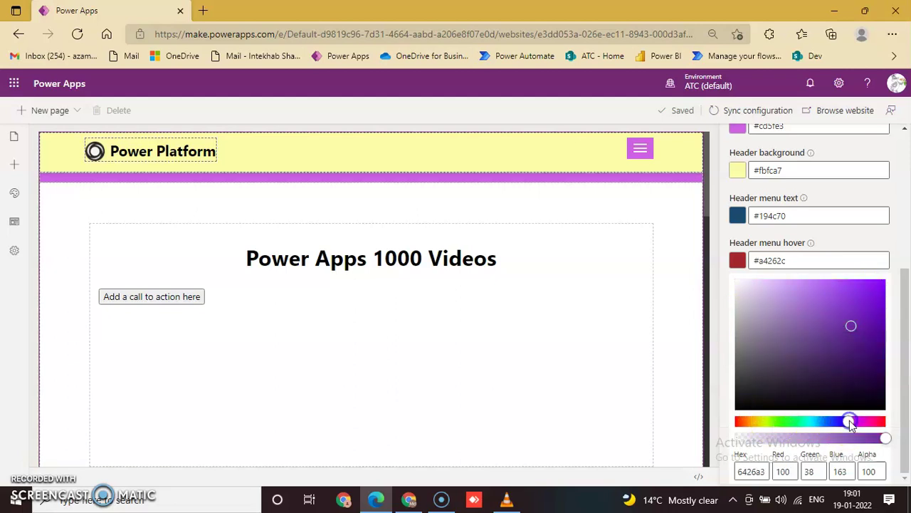
left_click(832, 289)
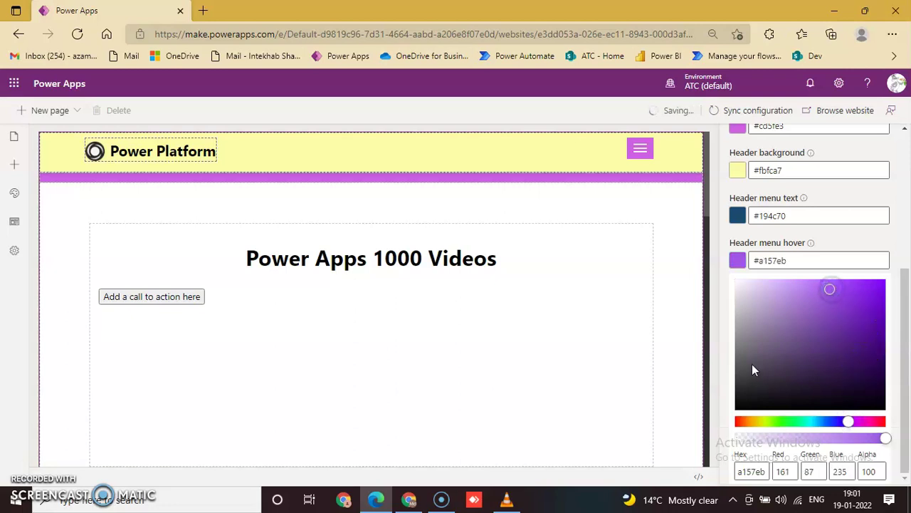
left_click(812, 305)
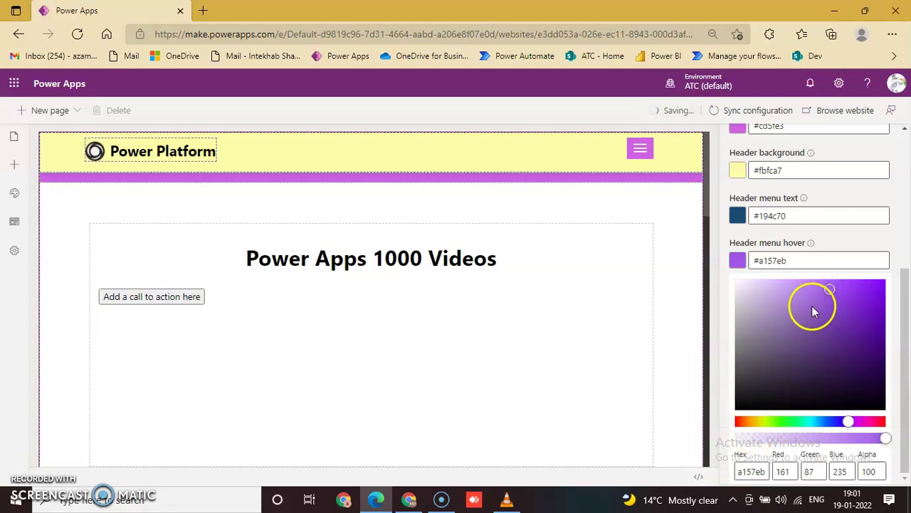
left_click(738, 260)
left_click_drag(909, 299, 908, 321)
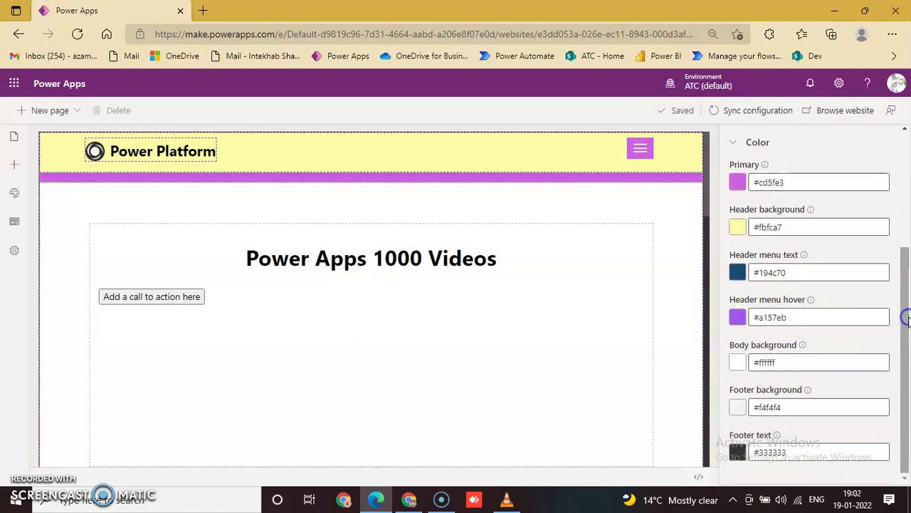
Make the body background green, then tone it down to soft grey-green #96a896
left_click(738, 362)
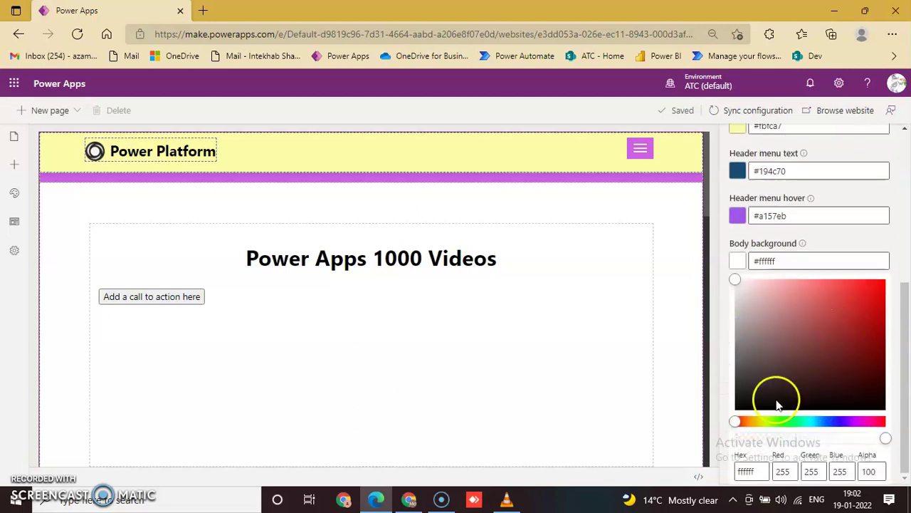
left_click(785, 421)
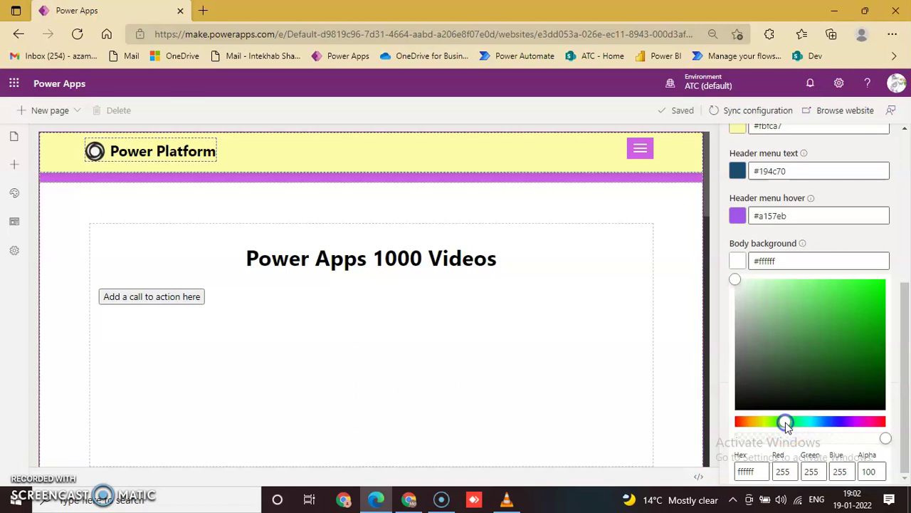
left_click_drag(736, 281, 835, 292)
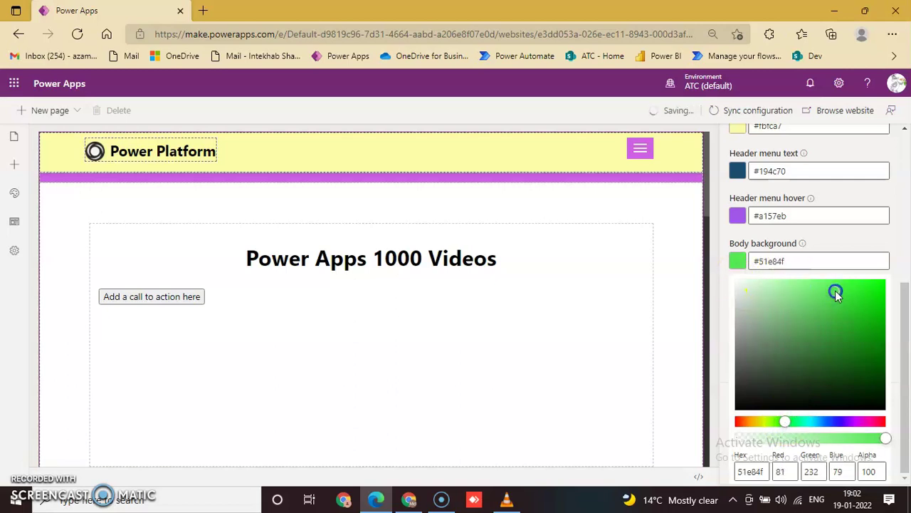
left_click(745, 262)
left_click(738, 262)
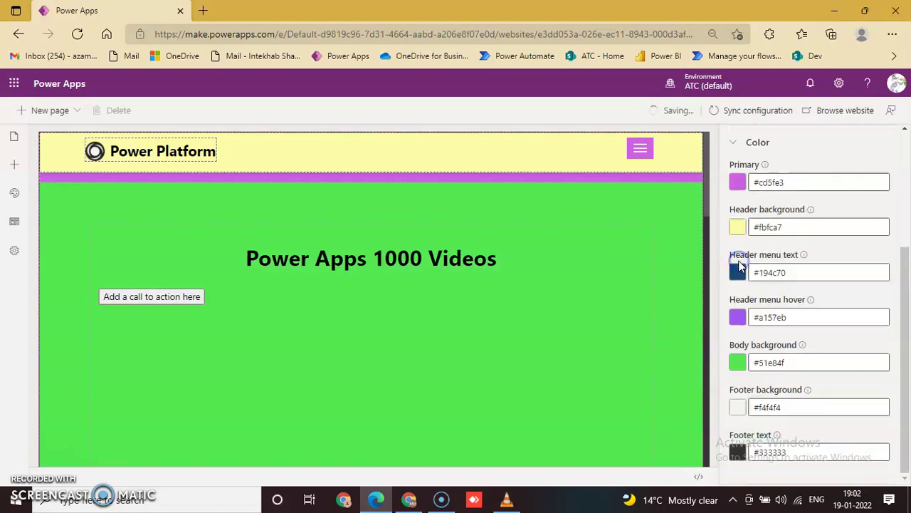
left_click(441, 380)
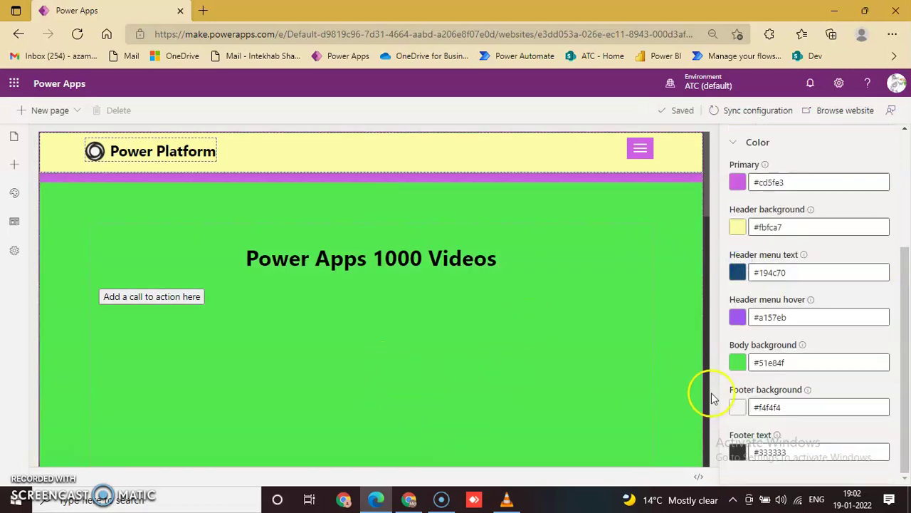
left_click(737, 366)
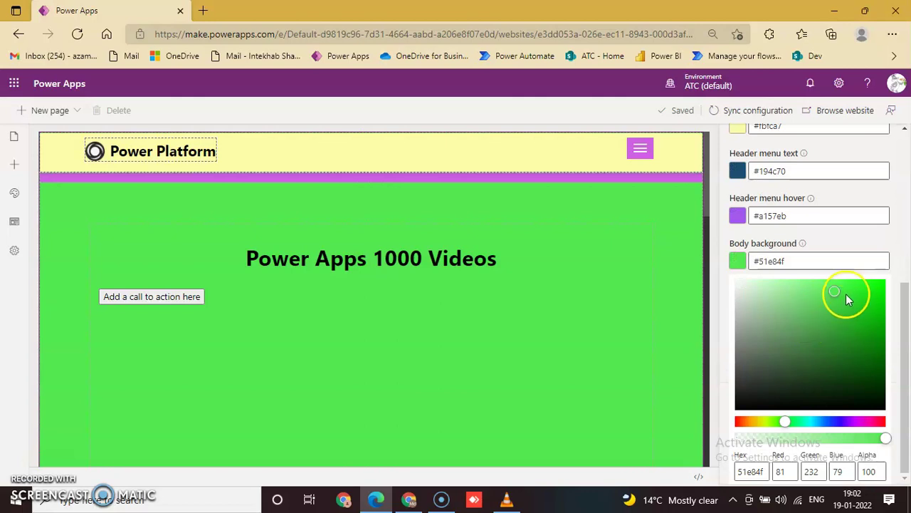
left_click_drag(835, 290, 774, 347)
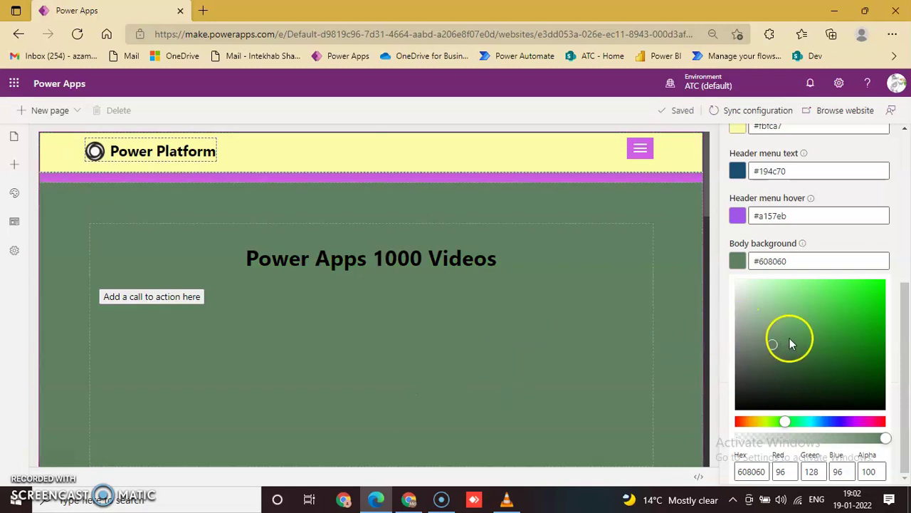
left_click_drag(775, 344, 752, 324)
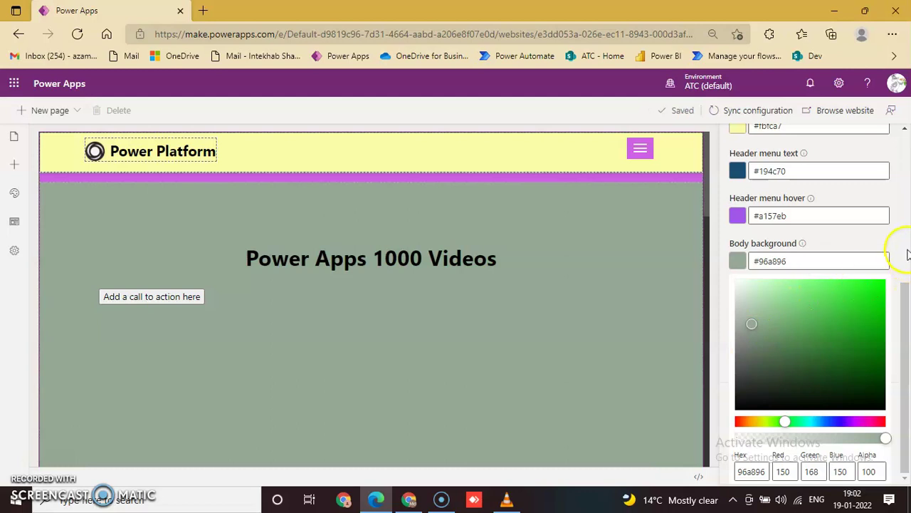
left_click_drag(908, 255, 903, 462)
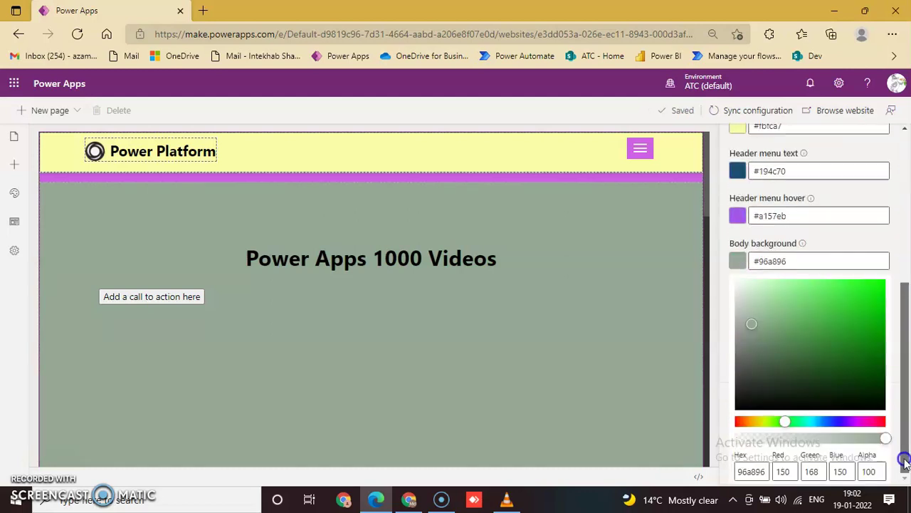
Close the body colour chooser and start shifting the footer background hue toward green
left_click(735, 262)
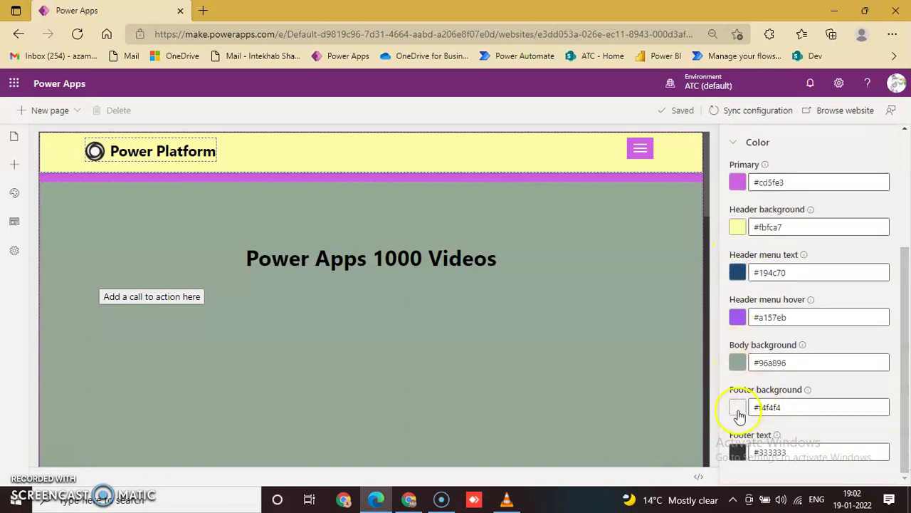
left_click(740, 407)
left_click(746, 423)
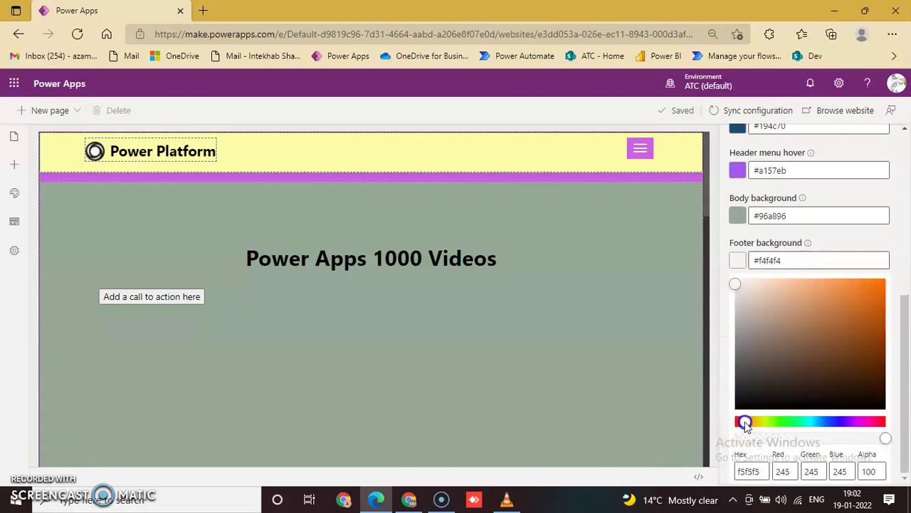
left_click_drag(746, 425, 803, 425)
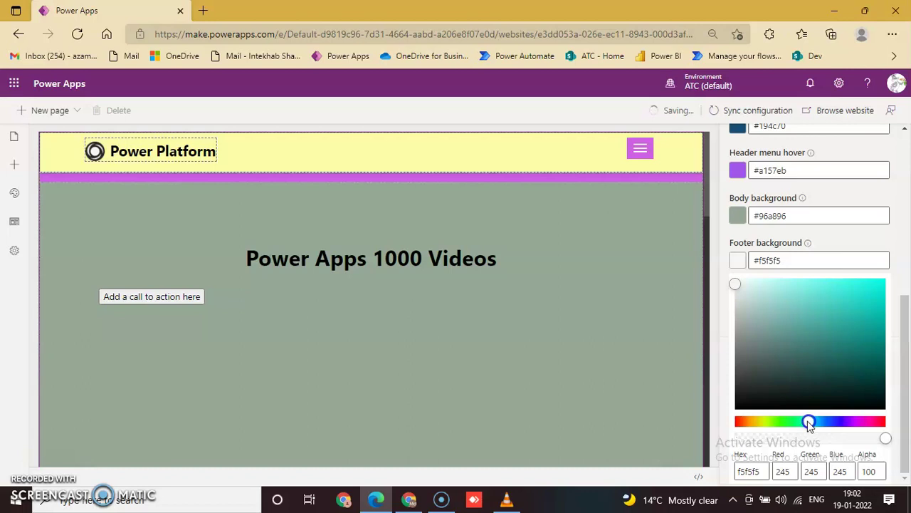
left_click_drag(751, 326, 792, 295)
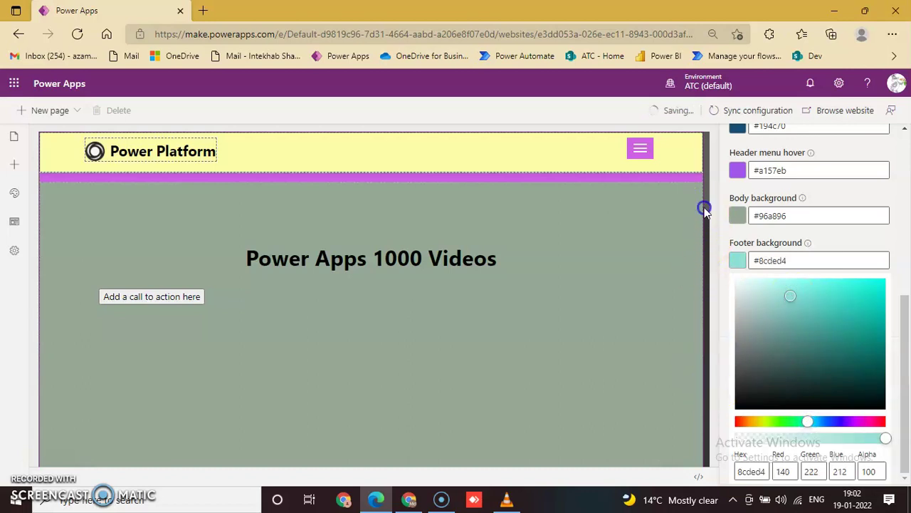
Finish the footer background as a saturated bright green, #25c23f
scroll(692, 298, "down", 5)
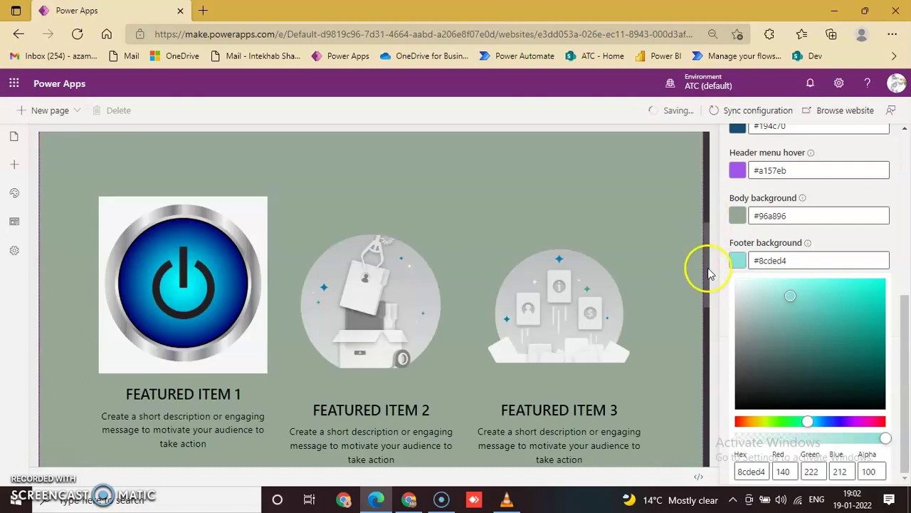
left_click_drag(701, 333, 701, 456)
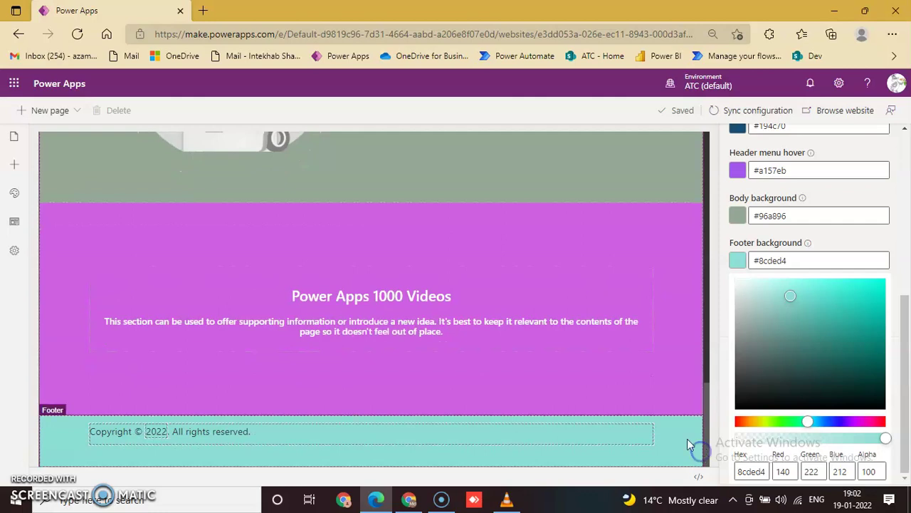
left_click(778, 288)
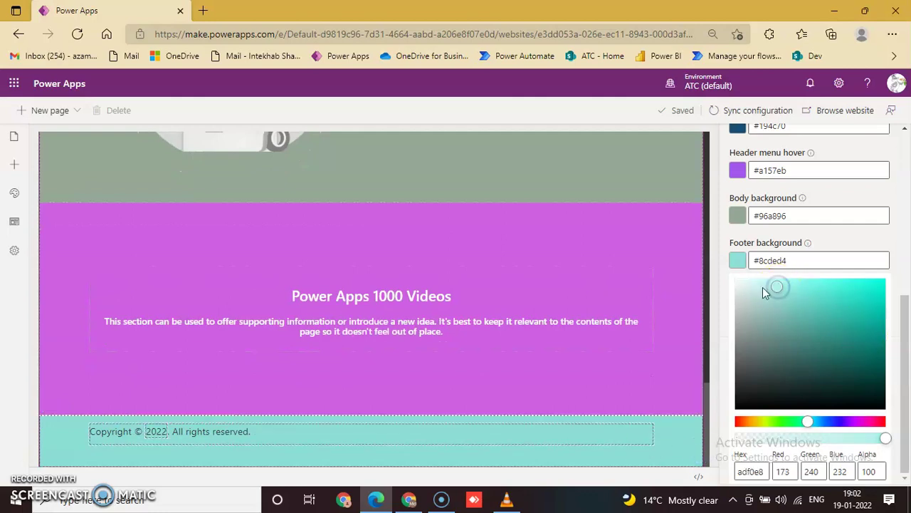
left_click(758, 287)
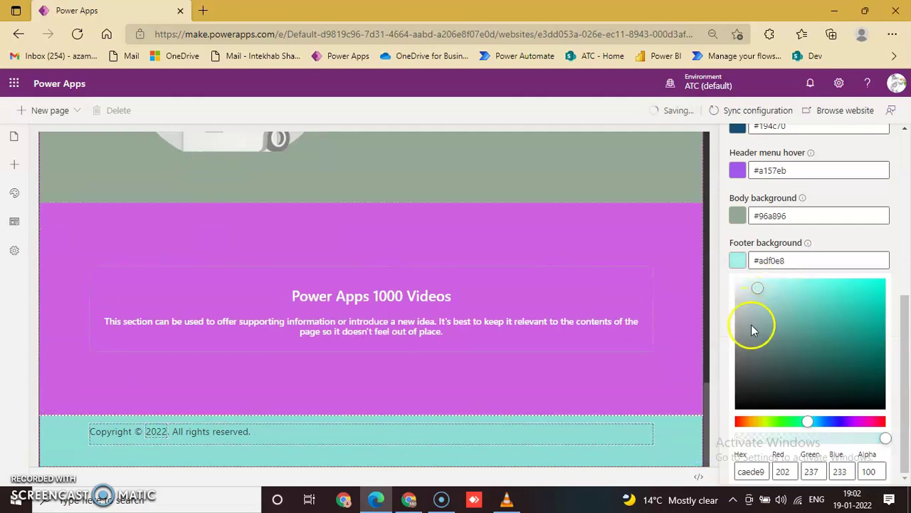
left_click(791, 423)
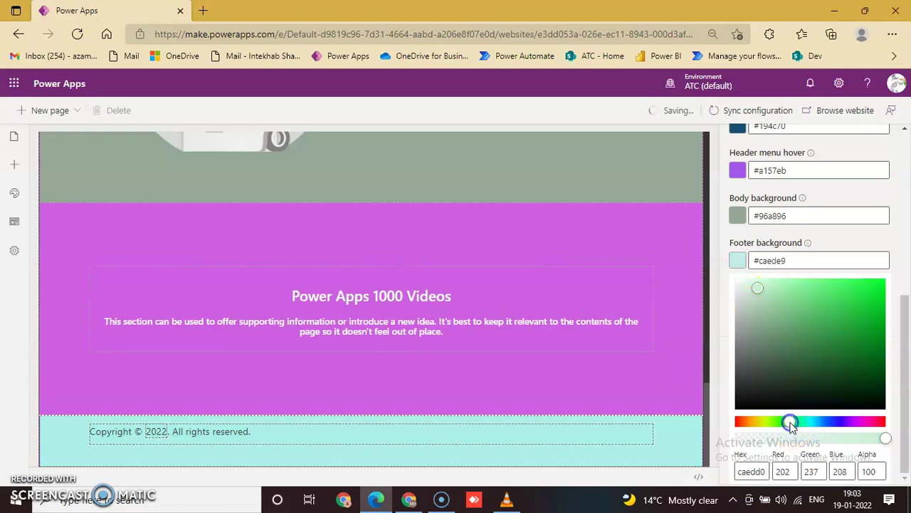
left_click(759, 289)
left_click_drag(761, 289, 862, 309)
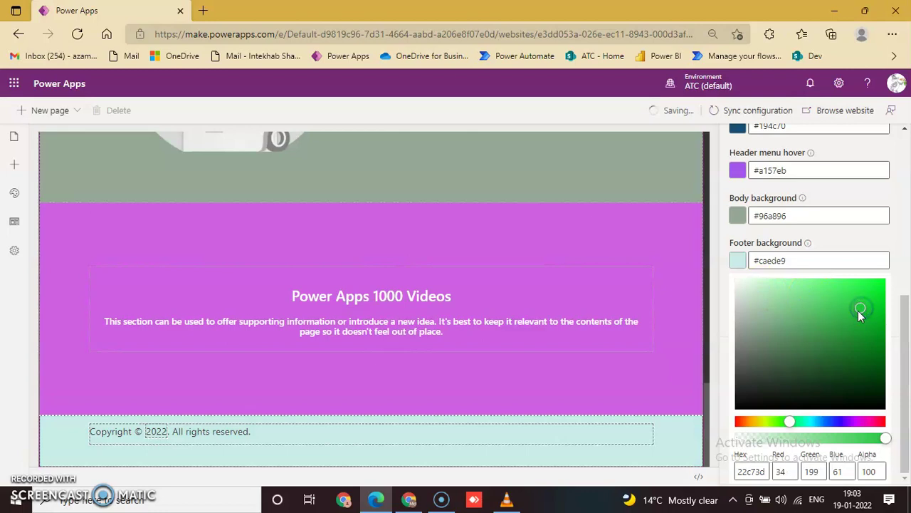
left_click(780, 327)
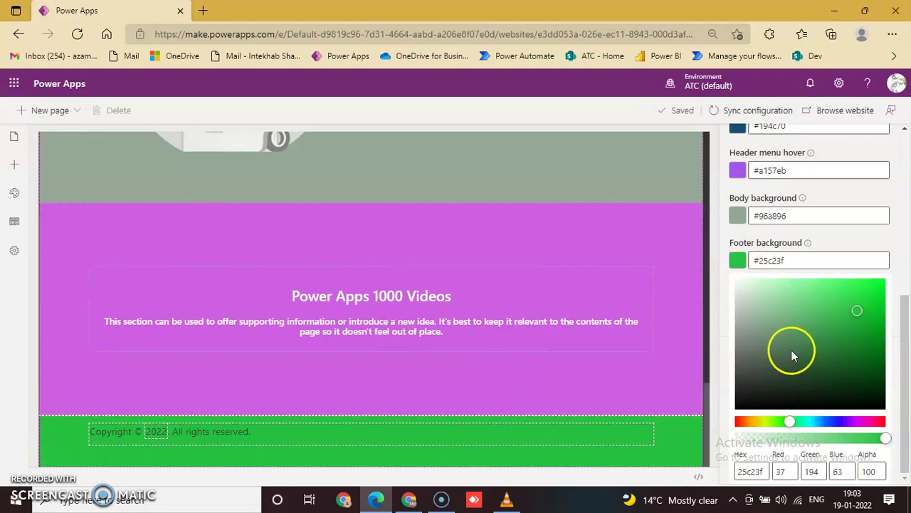
Close the footer background colour picker and scroll down to the footer text setting
left_click(738, 261)
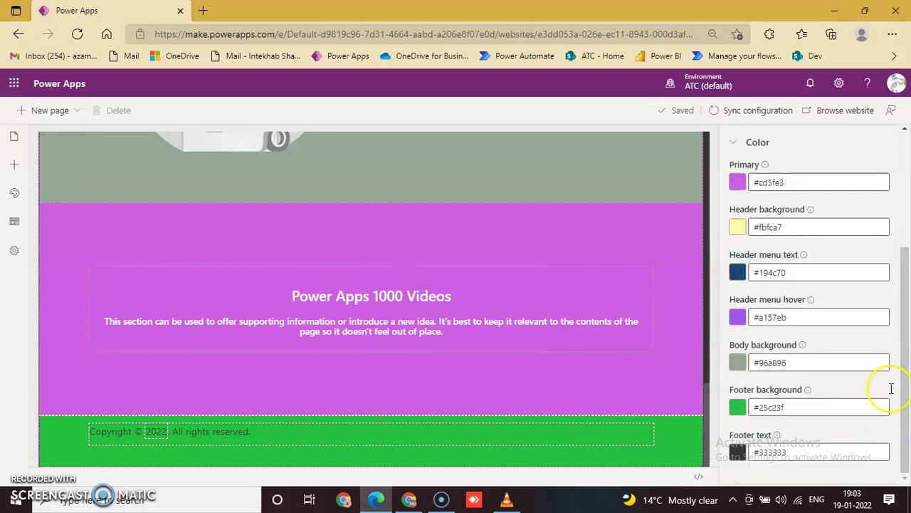
left_click_drag(905, 367, 899, 436)
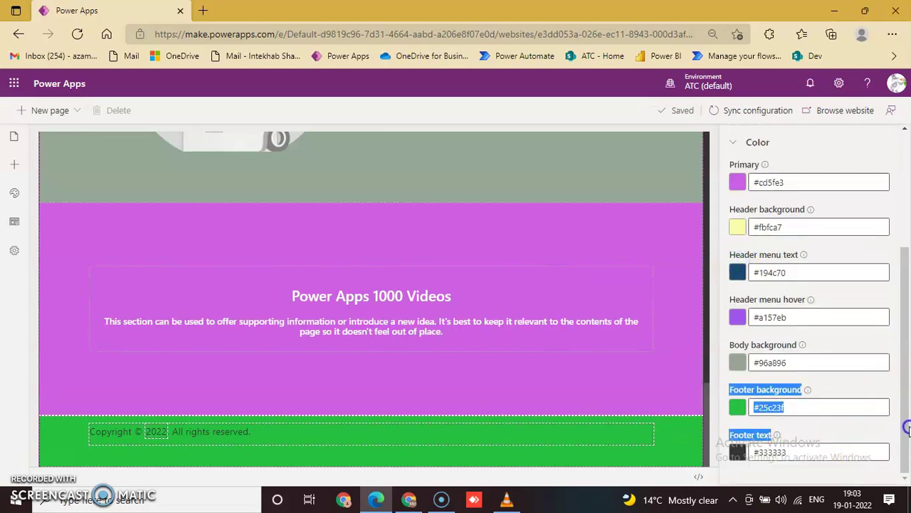
left_click(830, 432)
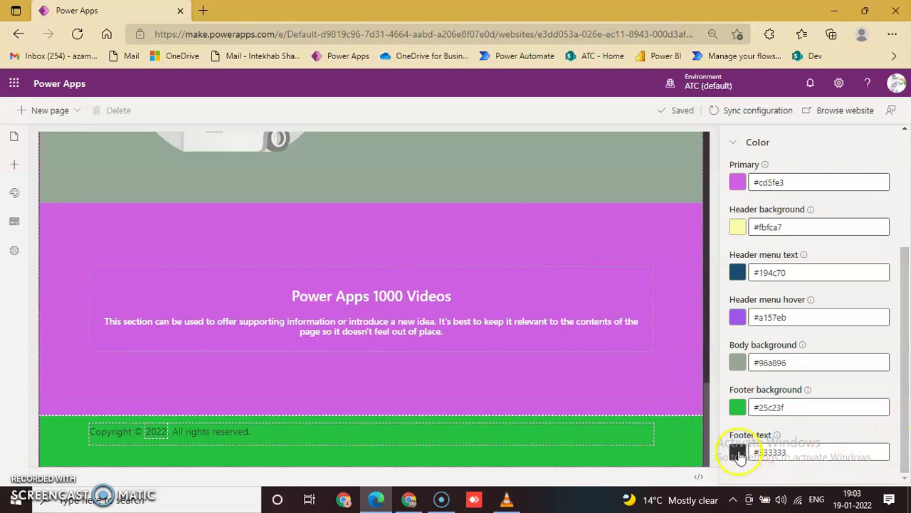
Try orange #e3530b for the footer text, then darken it to near-black #171513
left_click(741, 456)
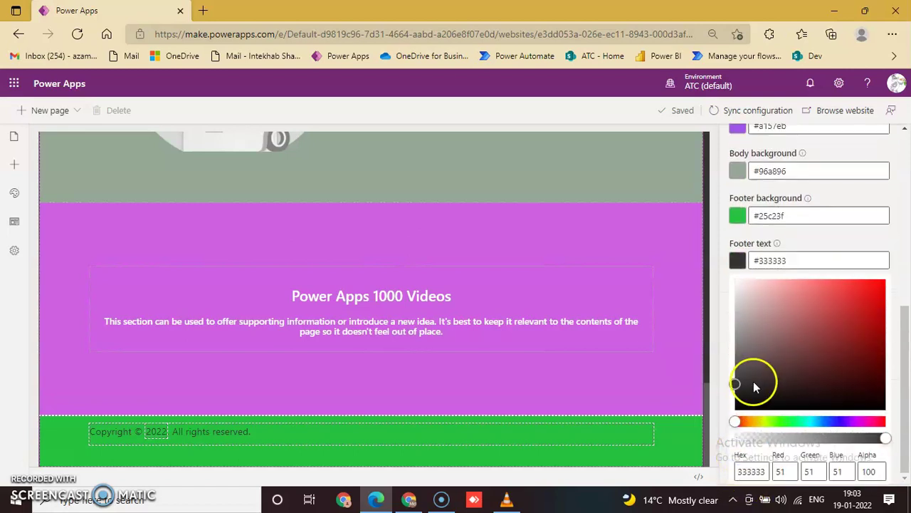
left_click(744, 423)
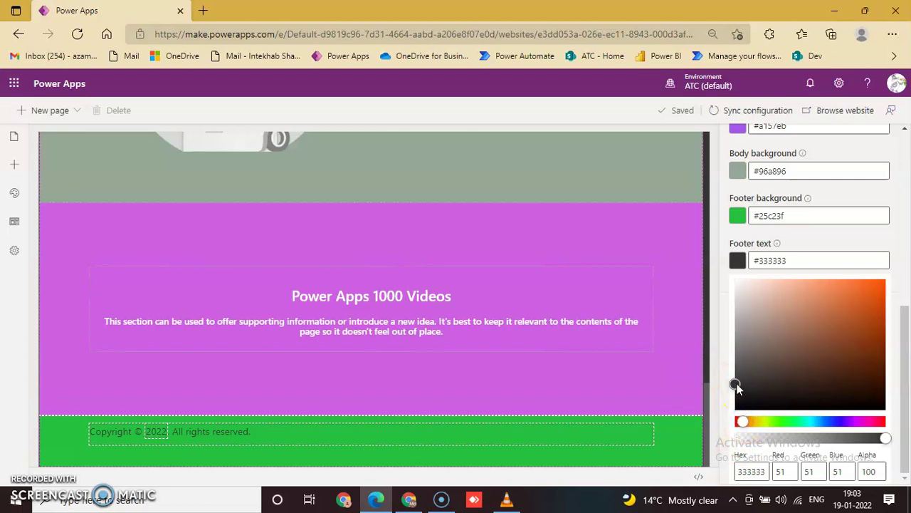
left_click_drag(736, 385, 880, 298)
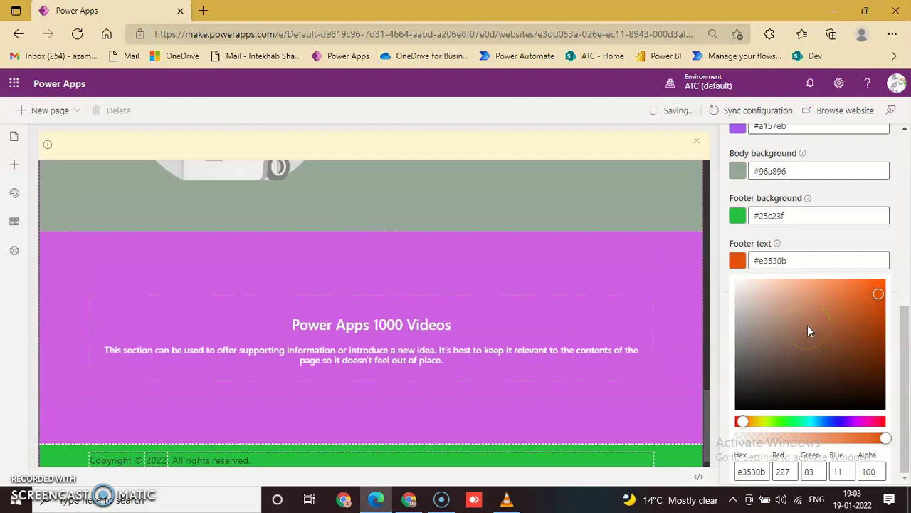
left_click(697, 145)
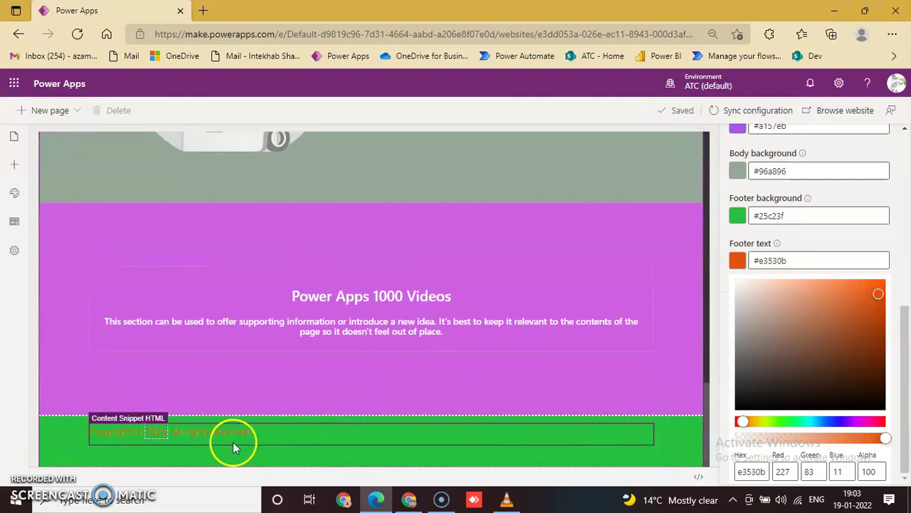
left_click_drag(879, 294, 760, 403)
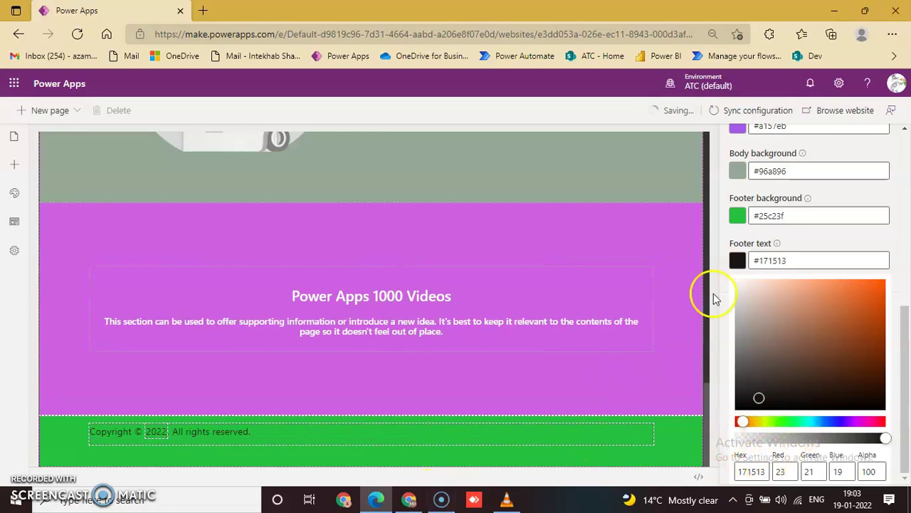
Accept Grammarly's fix so the Description reads 'This is an attractive theme', then sync the configuration
left_click(908, 405)
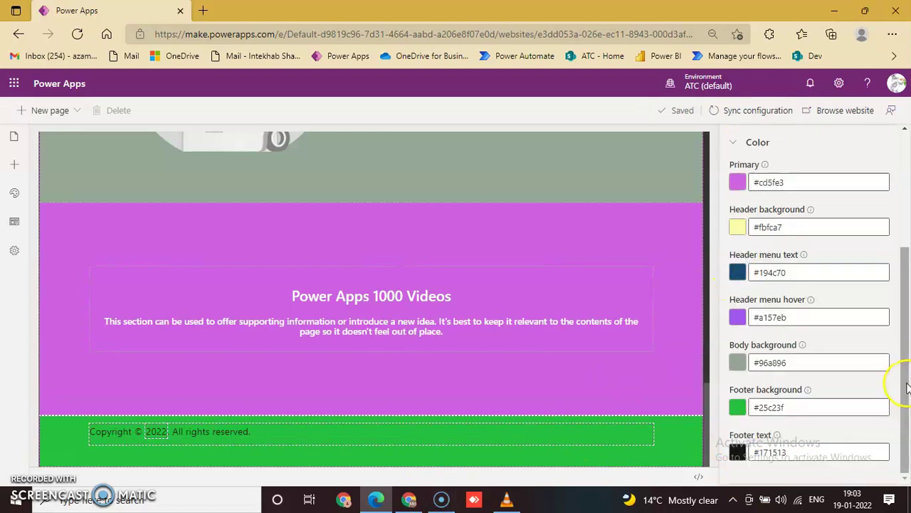
left_click_drag(906, 380, 909, 265)
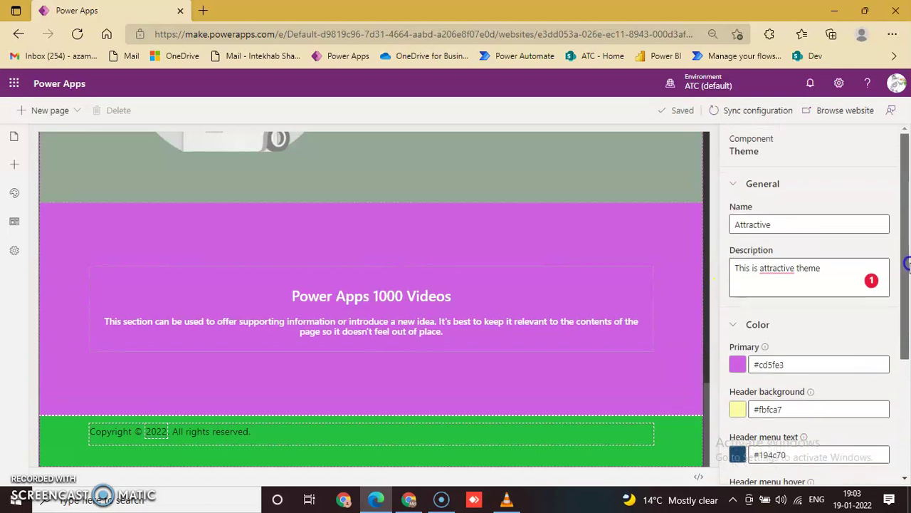
left_click(787, 274)
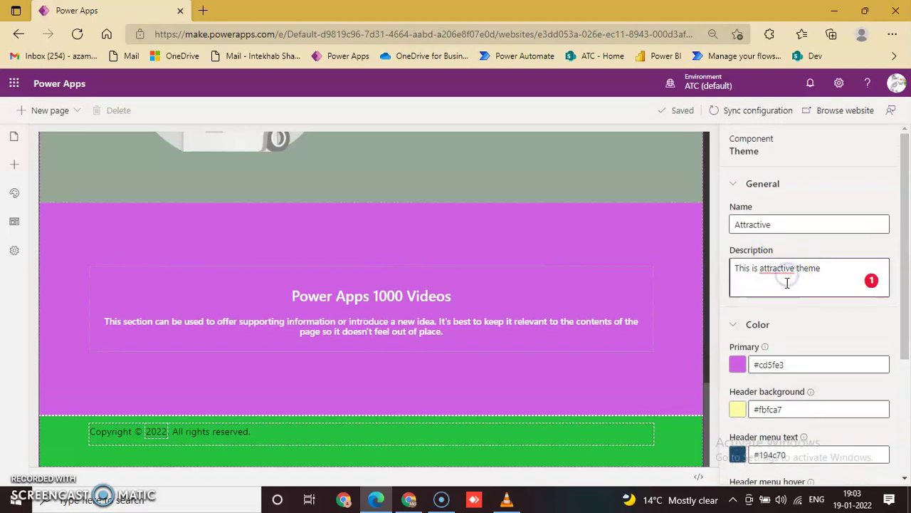
mouse_move(779, 268)
left_click(781, 308)
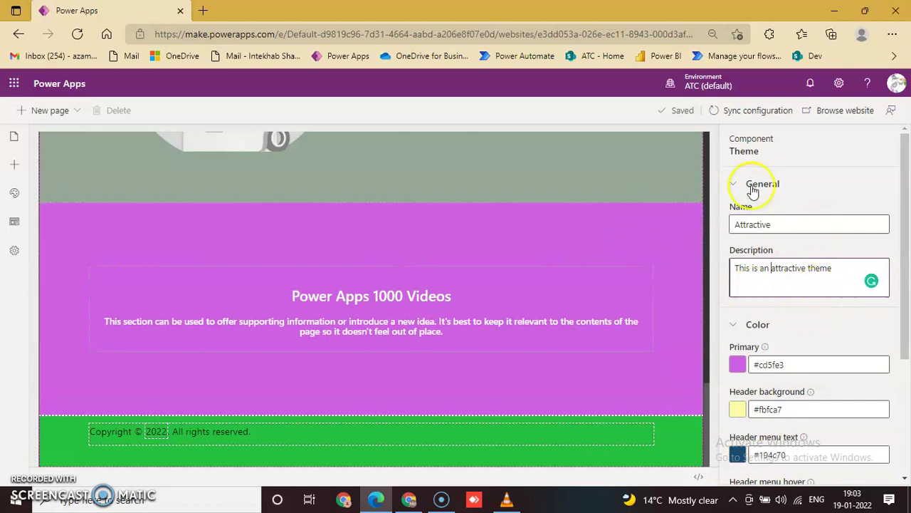
left_click(743, 114)
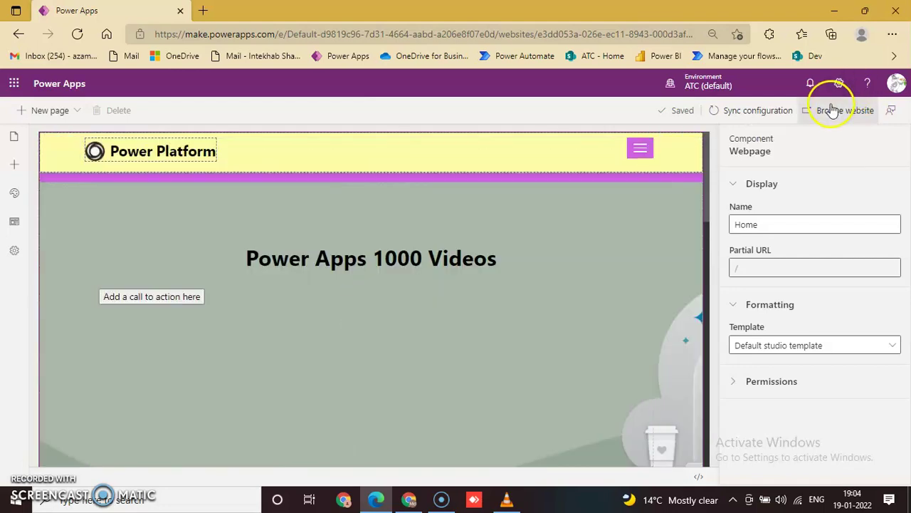
Open the live portal and scroll its Home page to review the yellow, purple, grey-green and green colours
left_click(833, 111)
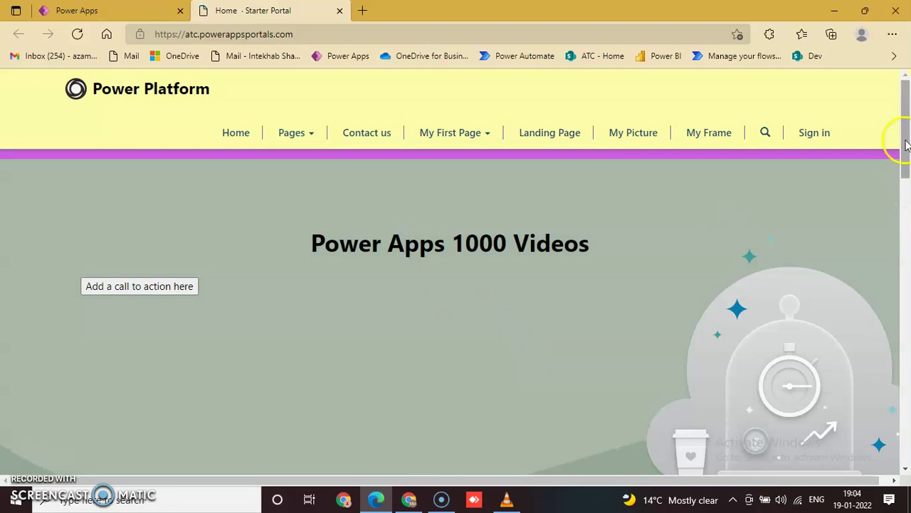
mouse_move(905, 146)
left_mouse_down()
mouse_move(908, 399)
mouse_move(906, 137)
left_mouse_up()
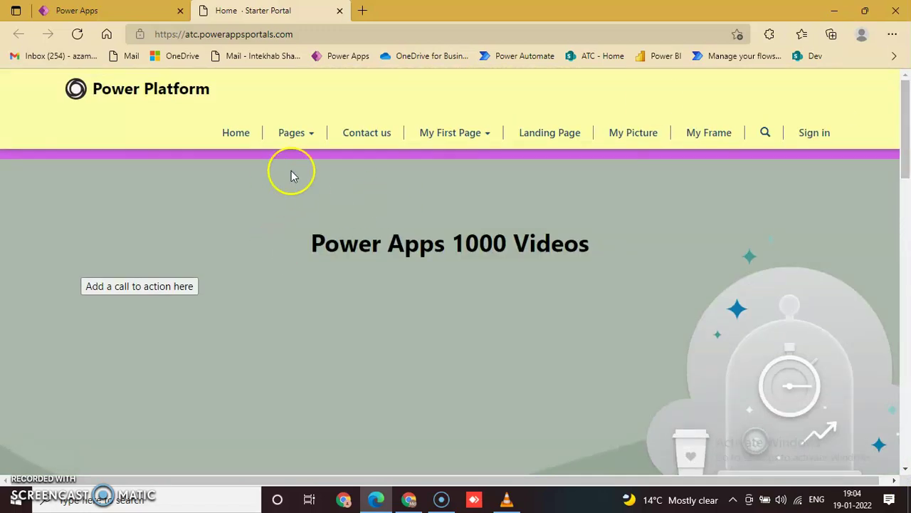
left_click_drag(907, 121, 908, 44)
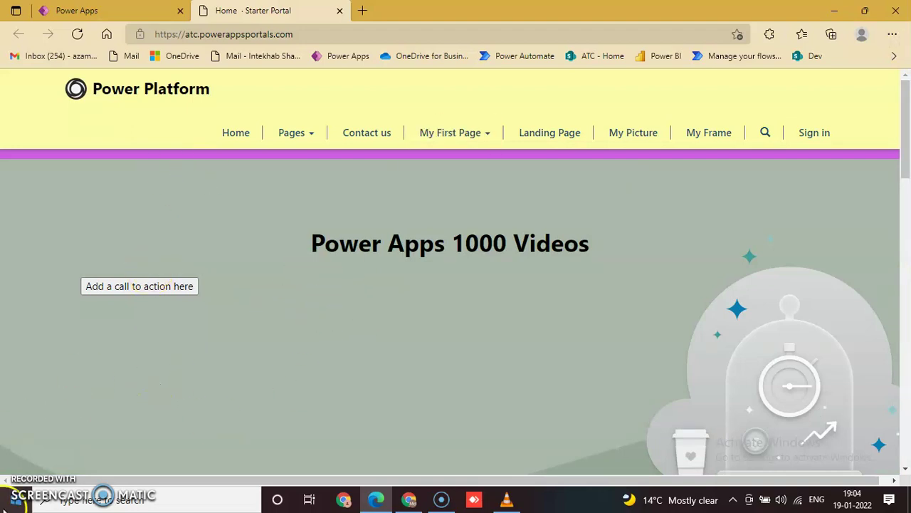
left_click(441, 499)
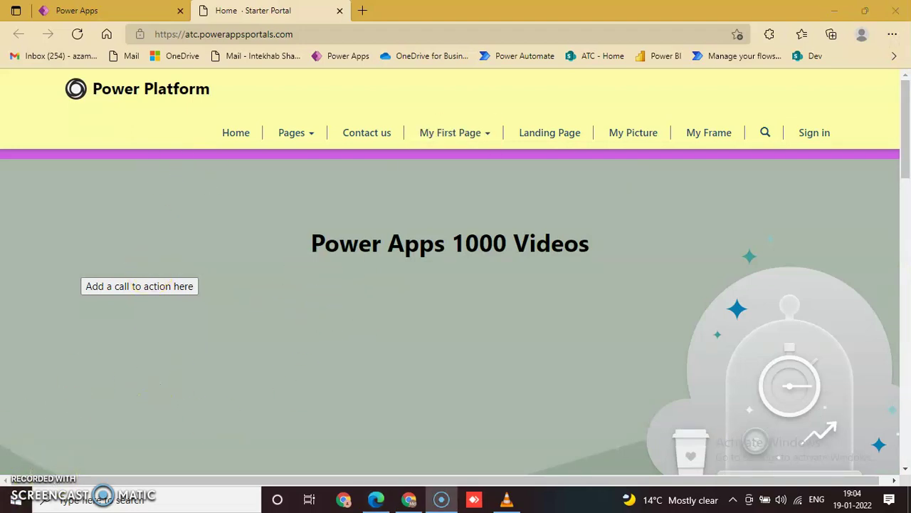